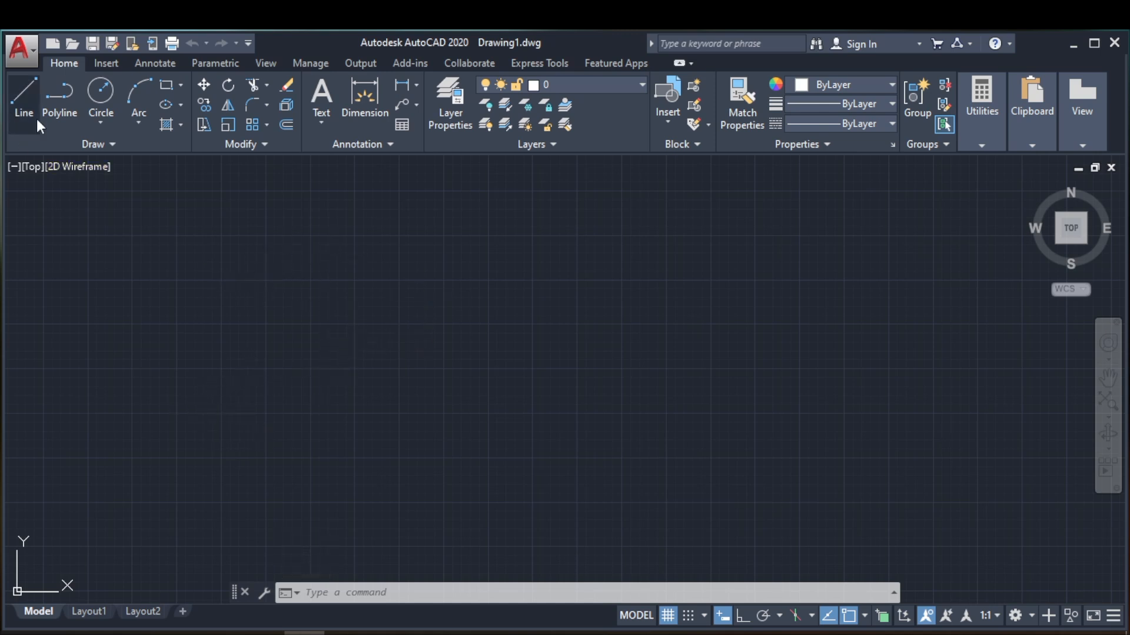
Step: Draw an open U shape from connected line segments in the left part of the drawing area
{"action": "left_click", "coordinate": [110, 144]}
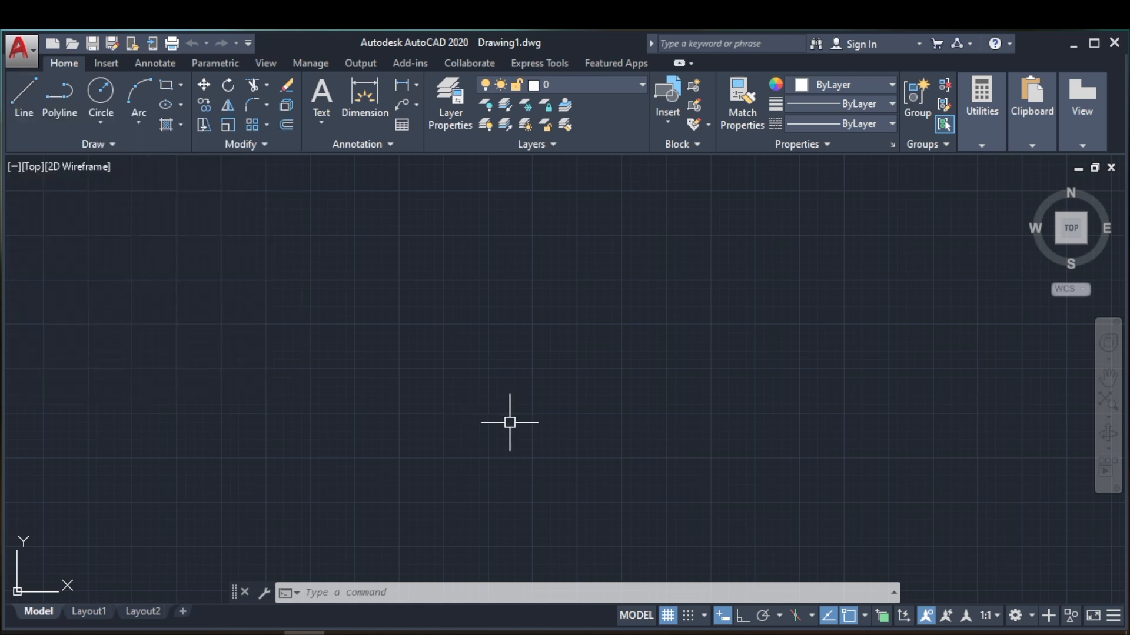
{"action": "type", "text": "L"}
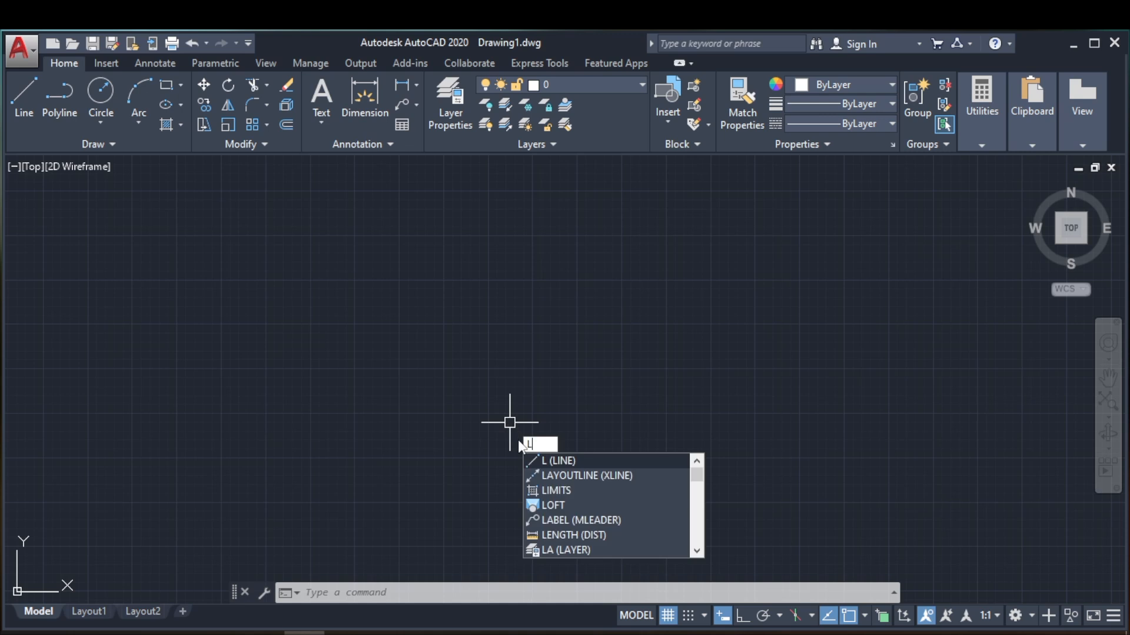
{"action": "left_click", "coordinate": [567, 461]}
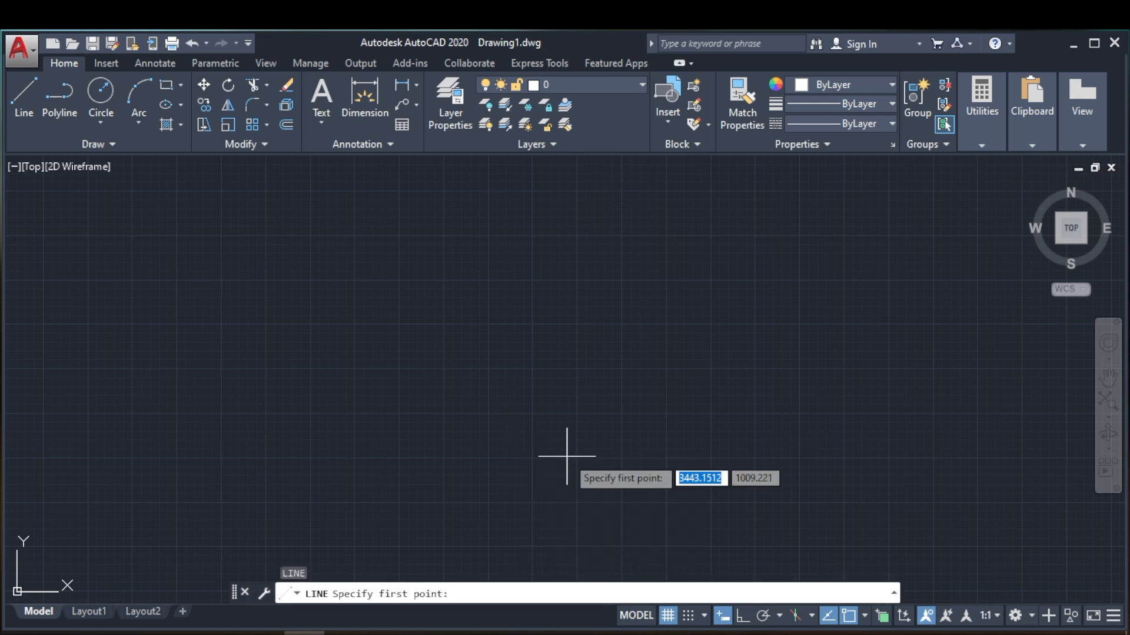
{"action": "left_click", "coordinate": [197, 292]}
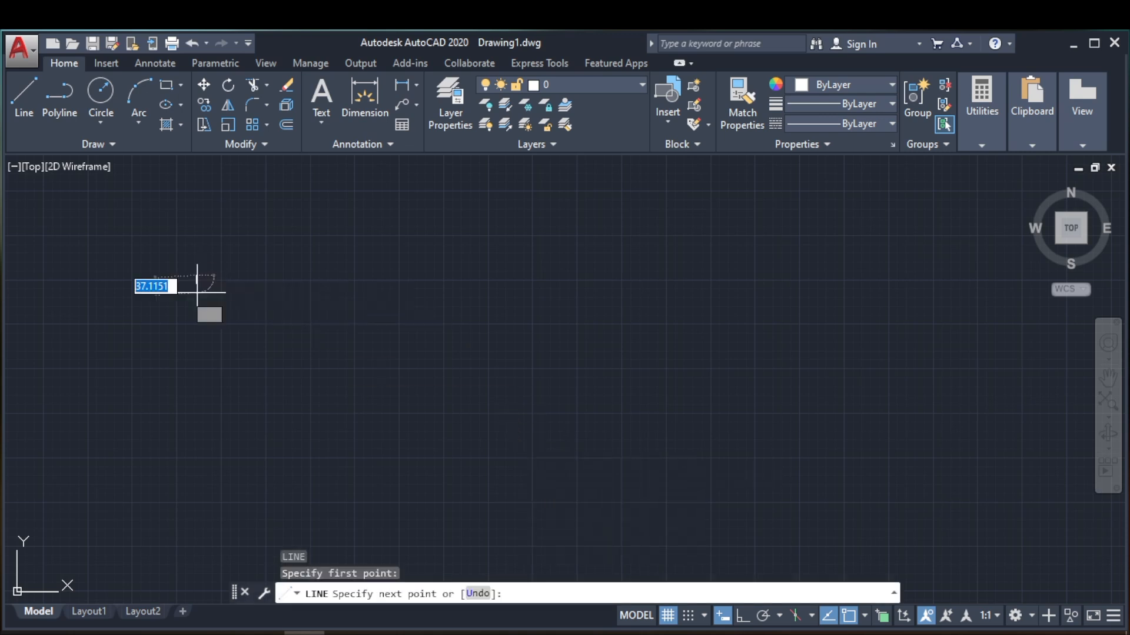
{"action": "left_click", "coordinate": [196, 434]}
{"action": "left_click", "coordinate": [313, 433]}
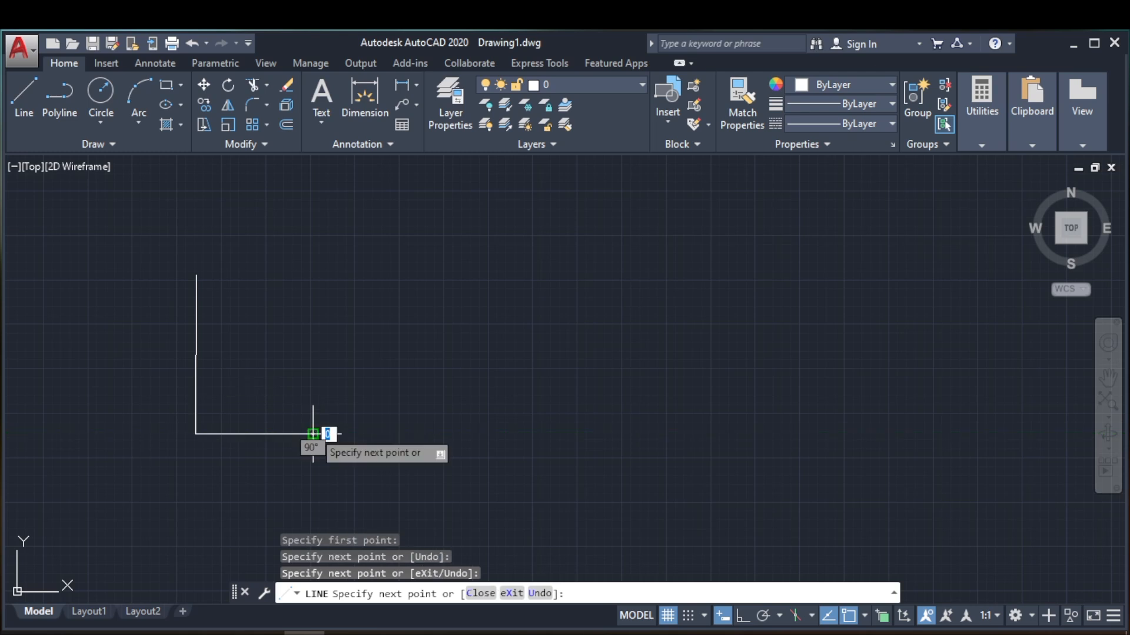
{"action": "left_click", "coordinate": [311, 274]}
{"action": "key", "text": "Return"}
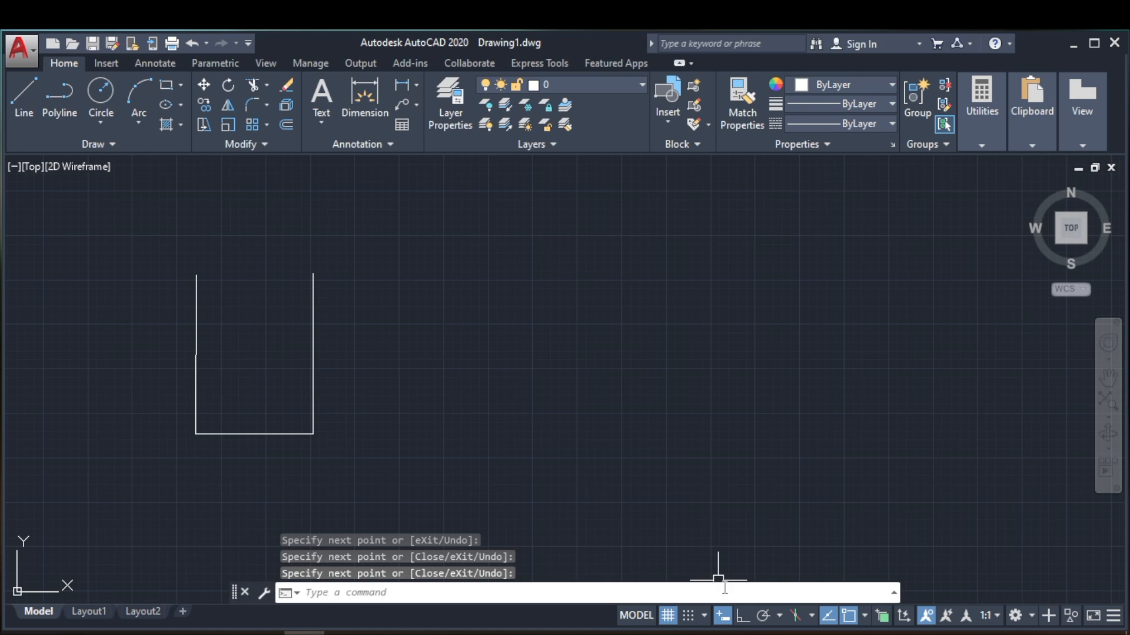
Step: Turn on Ortho mode and draw a closed, nearly square rectangle with the Line command to the right of the U shape
{"action": "left_click", "coordinate": [743, 616]}
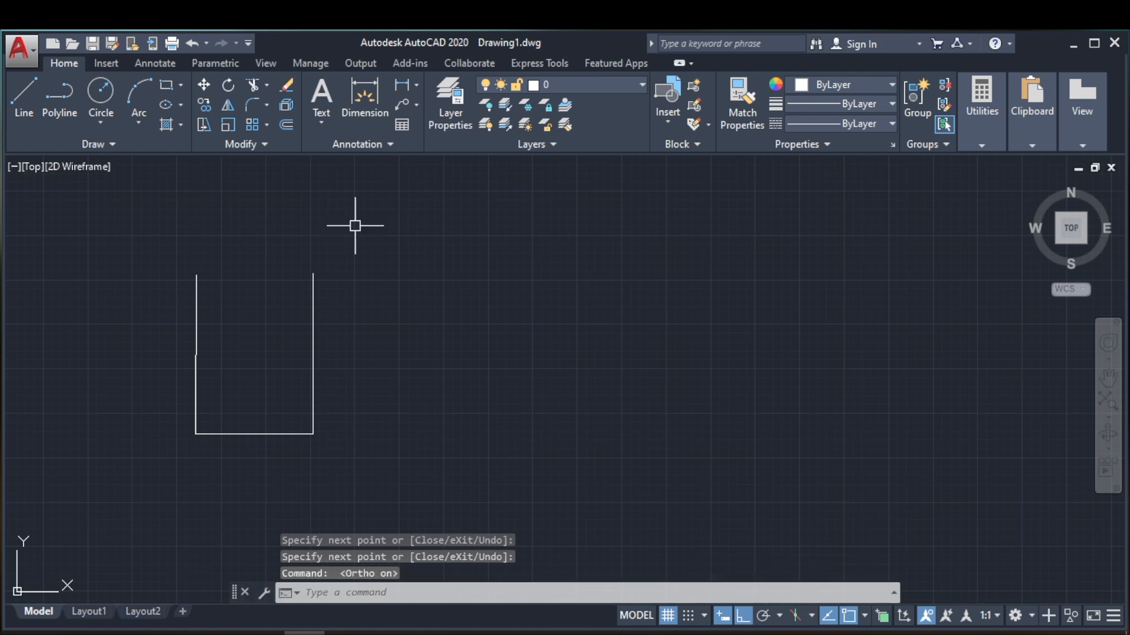
{"action": "left_click", "coordinate": [21, 91]}
{"action": "left_click", "coordinate": [387, 294]}
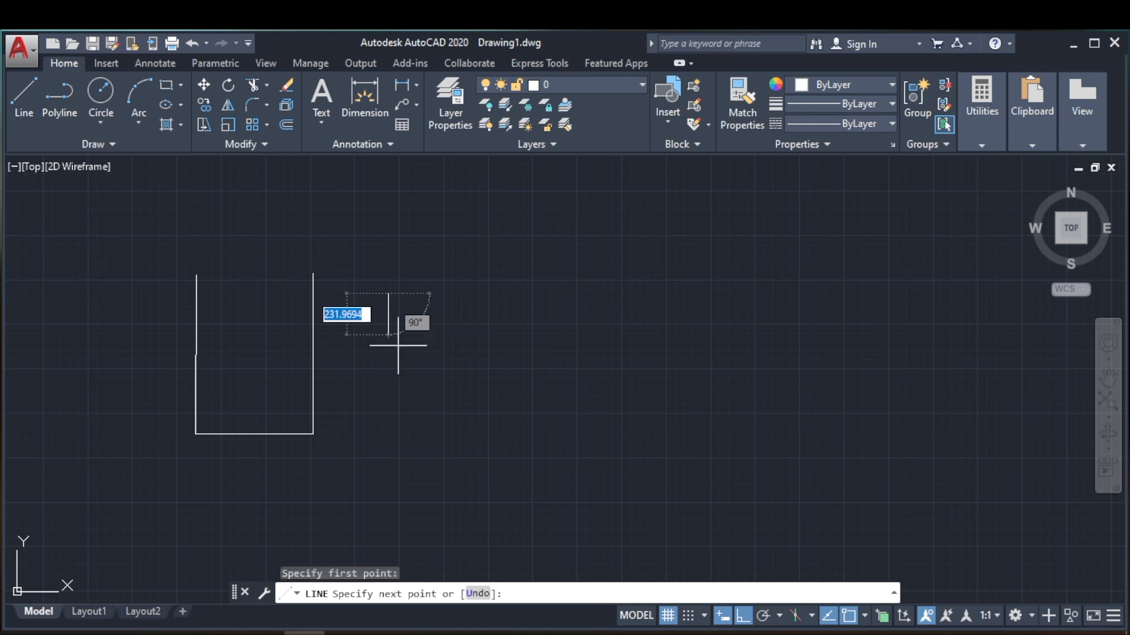
{"action": "left_click", "coordinate": [386, 427]}
{"action": "left_click", "coordinate": [528, 418]}
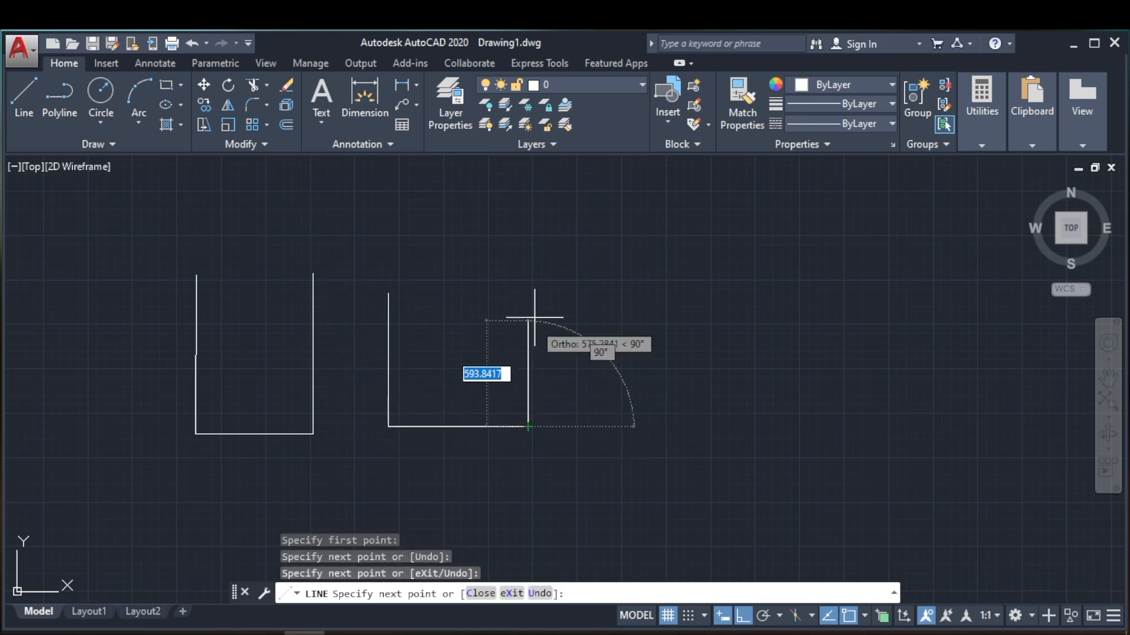
{"action": "left_click", "coordinate": [528, 293]}
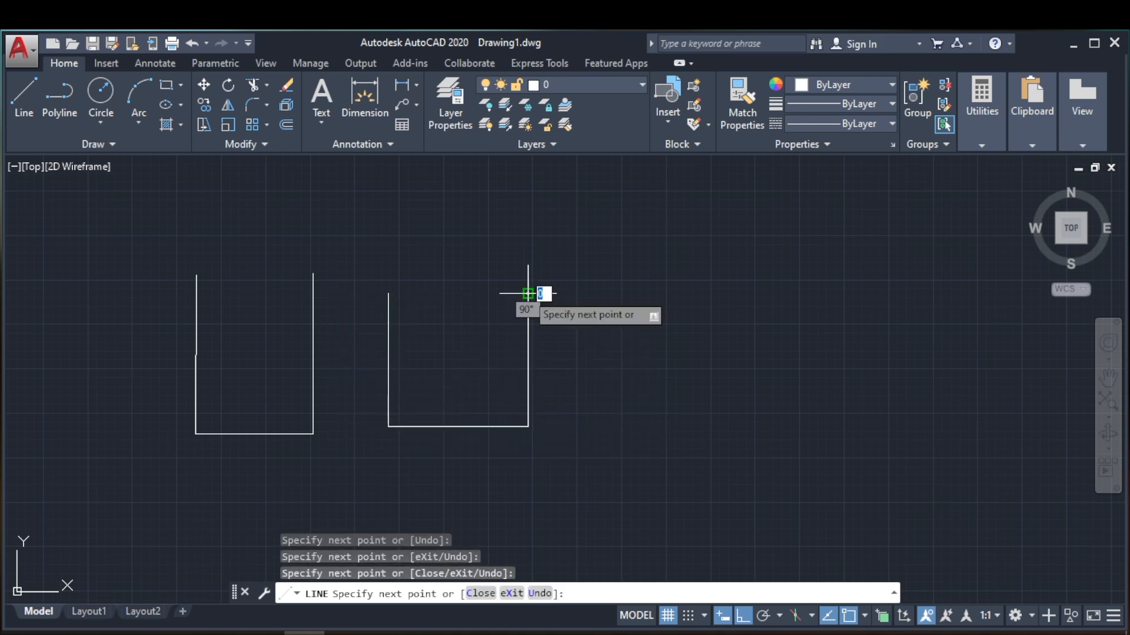
{"action": "left_click", "coordinate": [387, 294]}
{"action": "key", "text": "Return"}
Step: Draw an open, stepped polyline of 14 horizontal and vertical segments to the right of the rectangle
{"action": "middle_click_drag", "start_coordinate": [588, 359], "coordinate": [502, 346]}
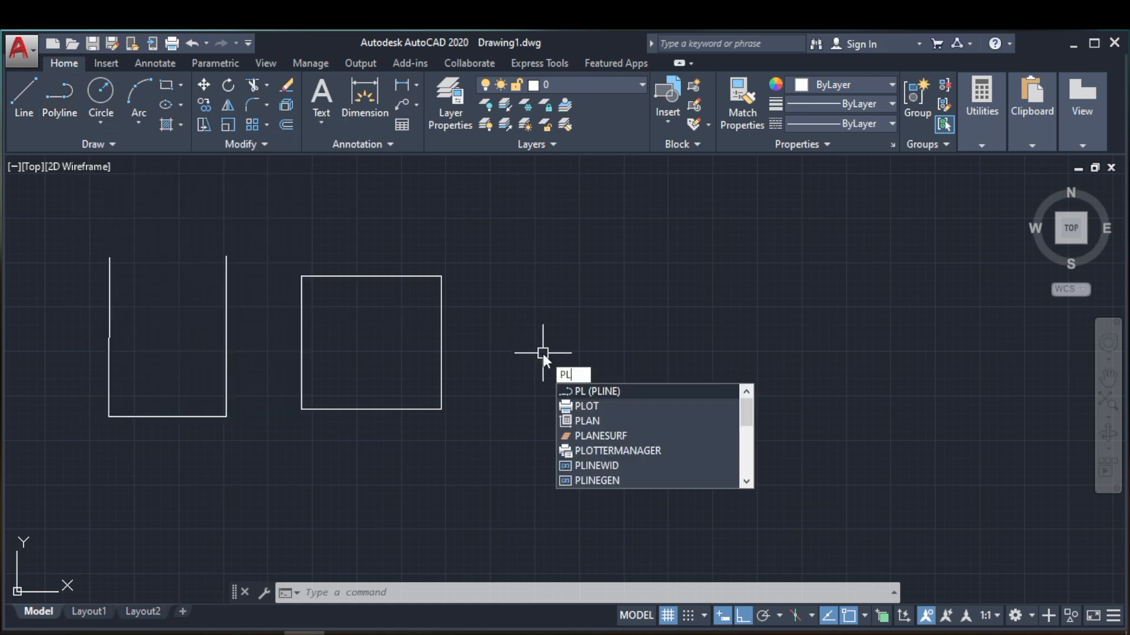
{"action": "left_click", "coordinate": [618, 393]}
{"action": "left_click", "coordinate": [547, 318]}
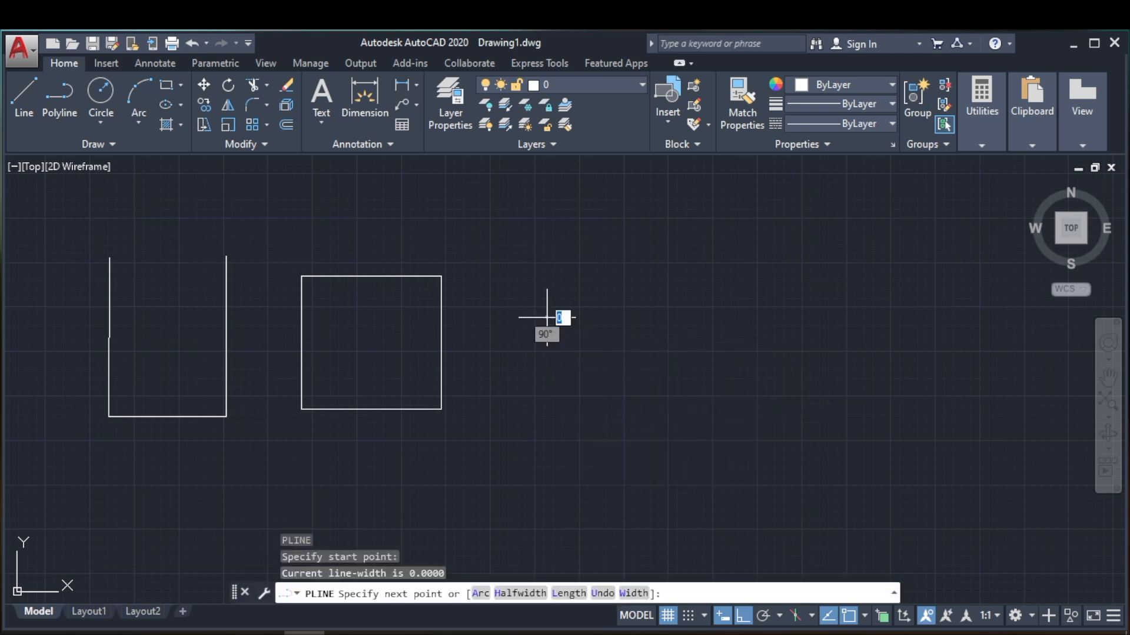
{"action": "left_click", "coordinate": [545, 442]}
{"action": "left_click", "coordinate": [689, 406]}
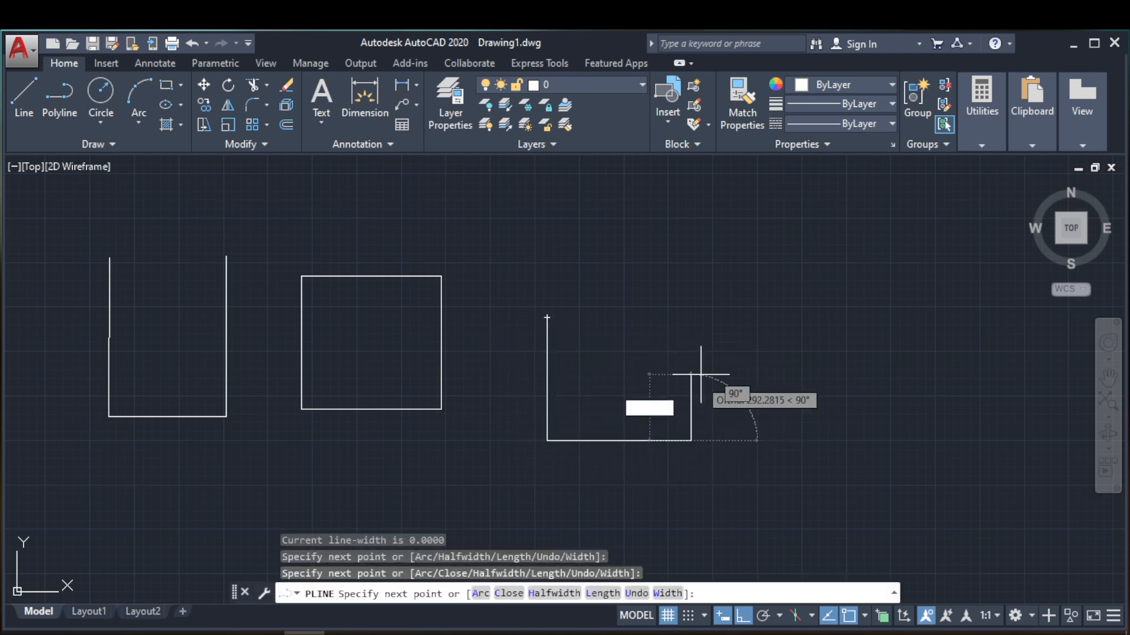
{"action": "left_click", "coordinate": [691, 362]}
{"action": "left_click", "coordinate": [608, 362]}
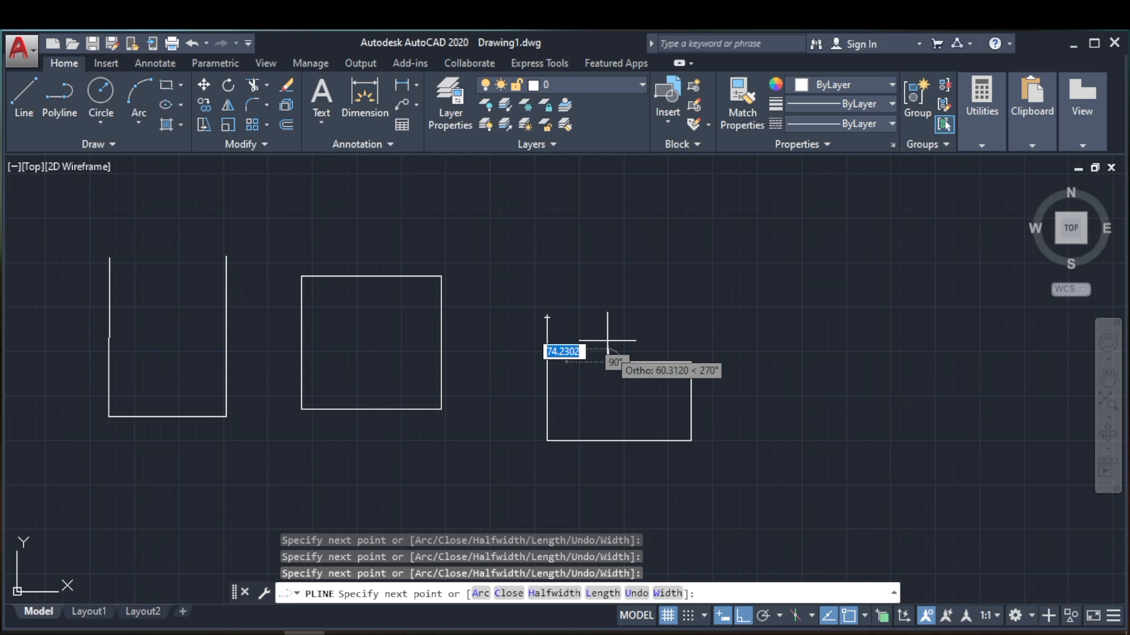
{"action": "left_click", "coordinate": [608, 308]}
{"action": "left_click", "coordinate": [776, 308]}
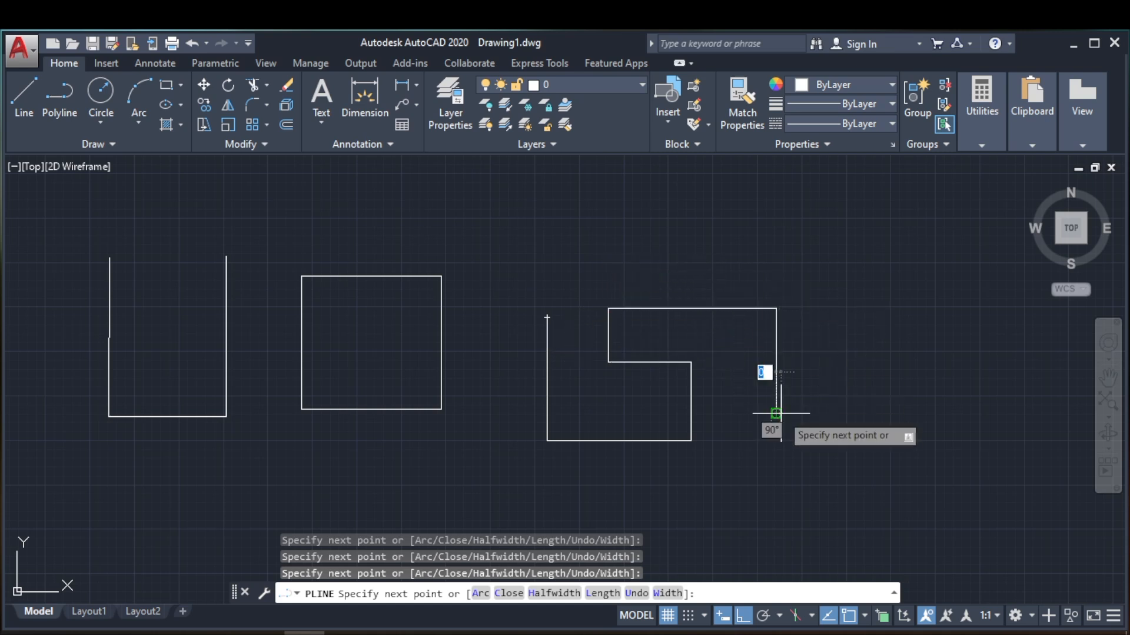
{"action": "left_click", "coordinate": [776, 414]}
{"action": "left_click", "coordinate": [920, 413]}
{"action": "left_click", "coordinate": [920, 370]}
{"action": "left_click", "coordinate": [821, 370]}
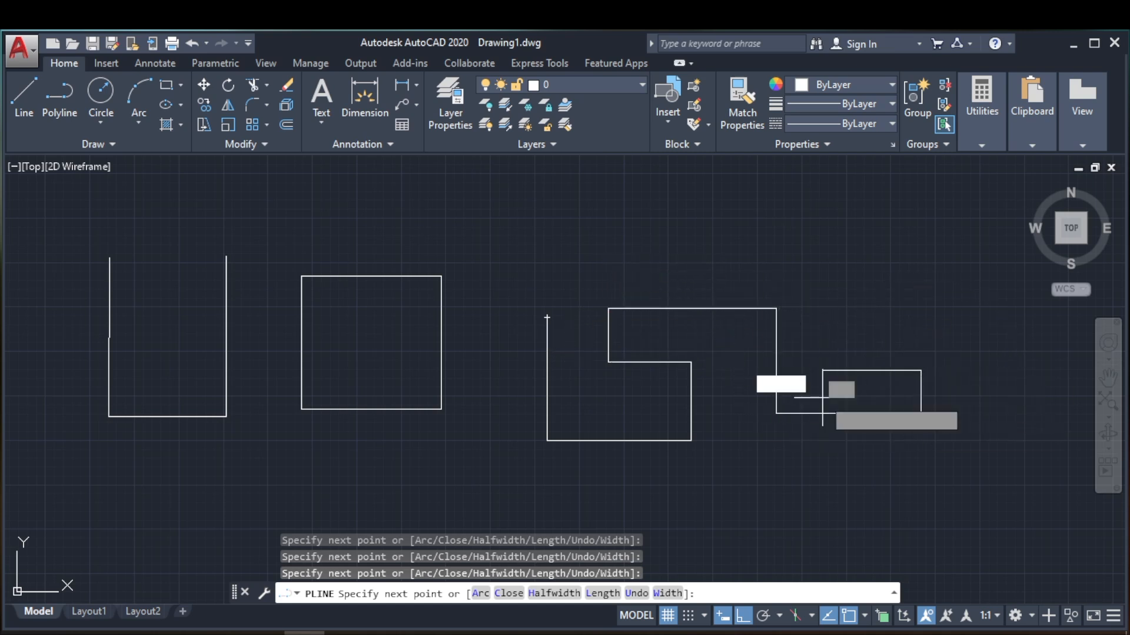
{"action": "left_click", "coordinate": [822, 294]}
{"action": "left_click", "coordinate": [873, 295]}
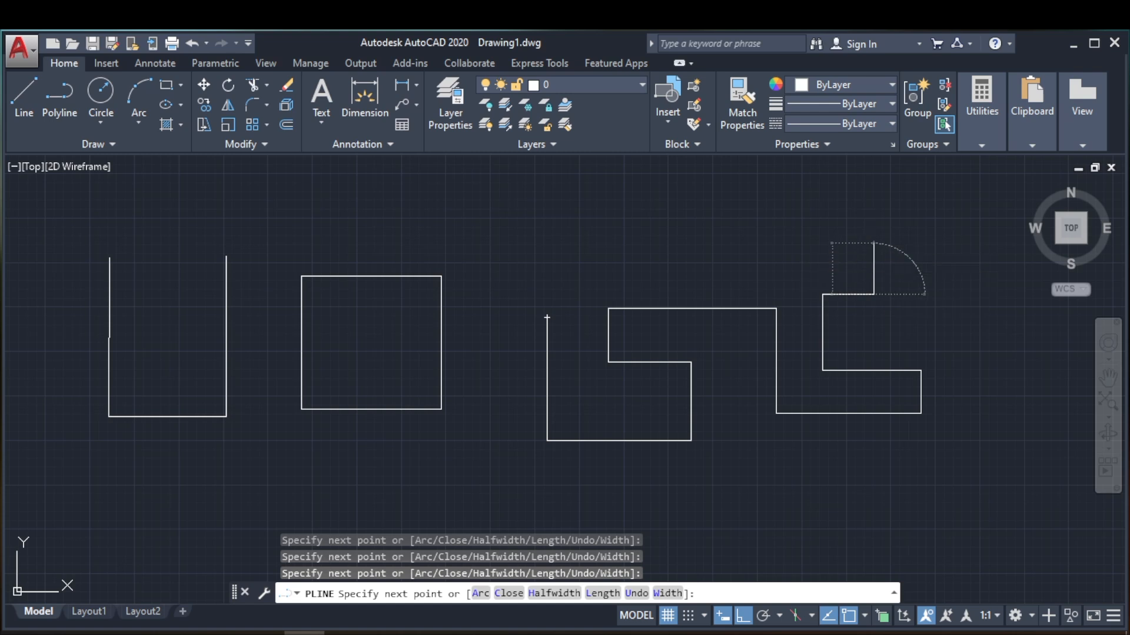
{"action": "left_click", "coordinate": [874, 242]}
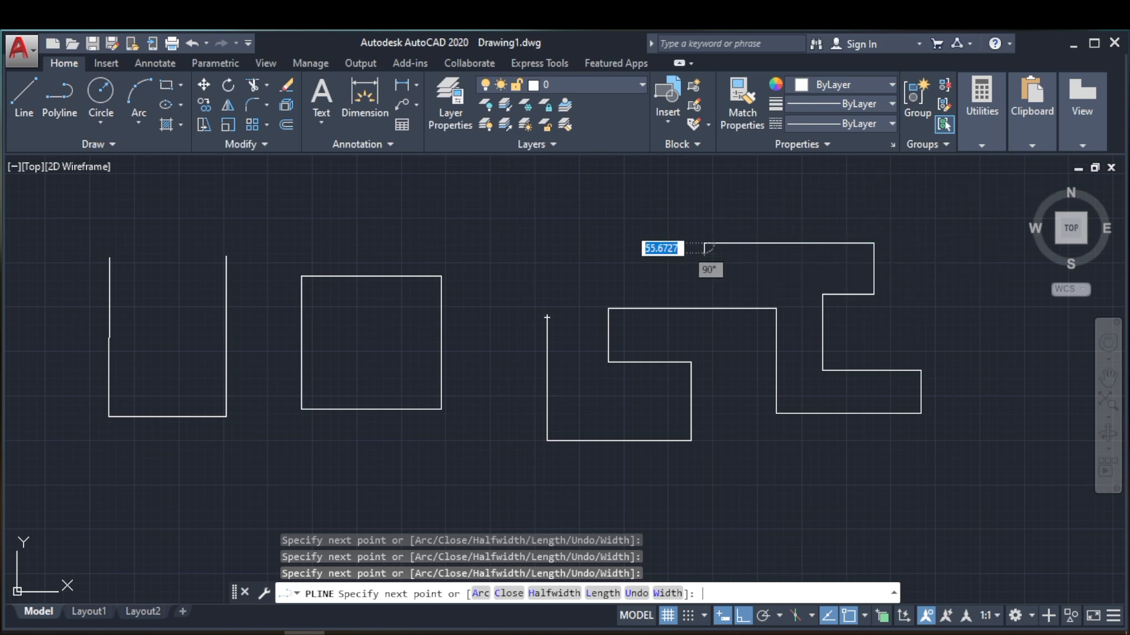
{"action": "left_click", "coordinate": [704, 243]}
{"action": "key", "text": "Return"}
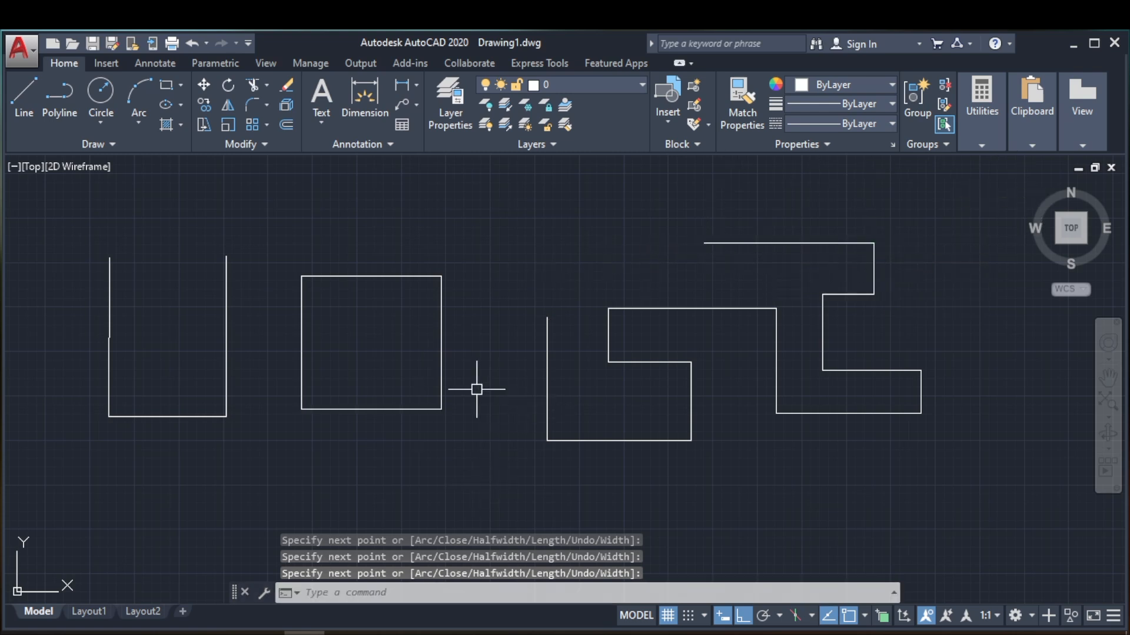
Step: Select the rectangle's separate lines and the stepped polyline to compare how each selects, clearing the selection at the end
{"action": "middle_click_drag", "start_coordinate": [476, 390], "coordinate": [459, 386]}
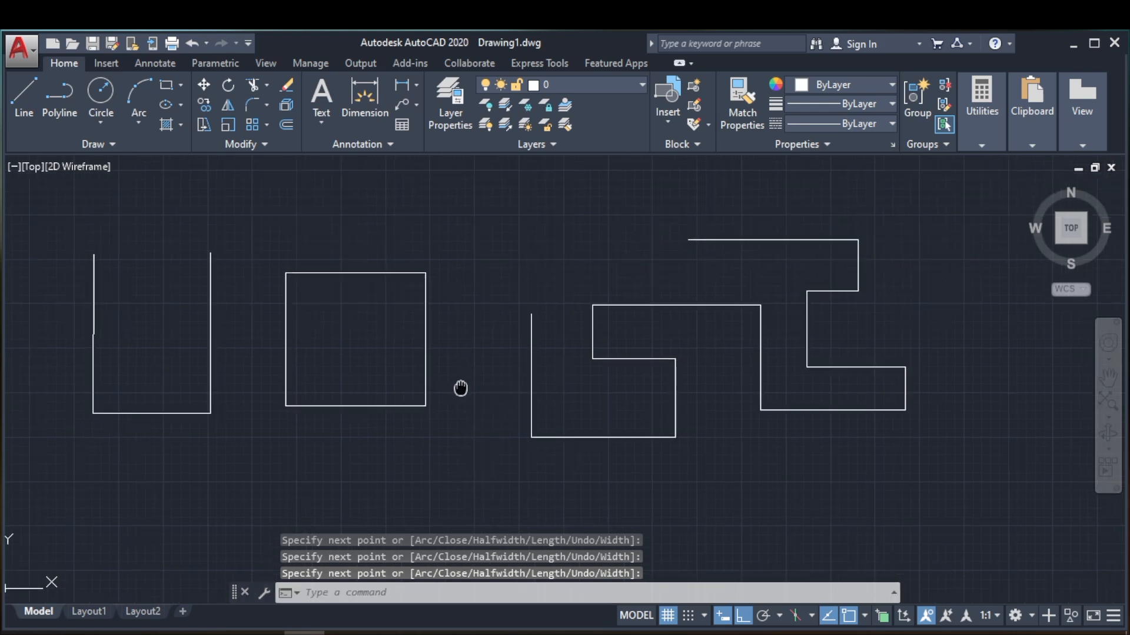
{"action": "left_click", "coordinate": [427, 302]}
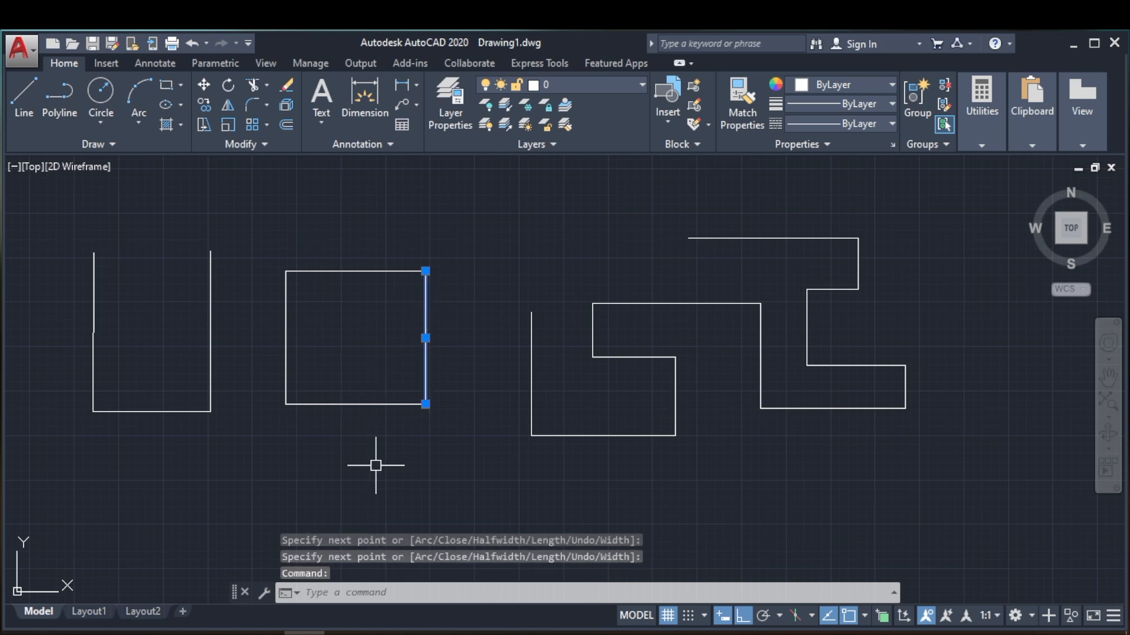
{"action": "left_click", "coordinate": [331, 404]}
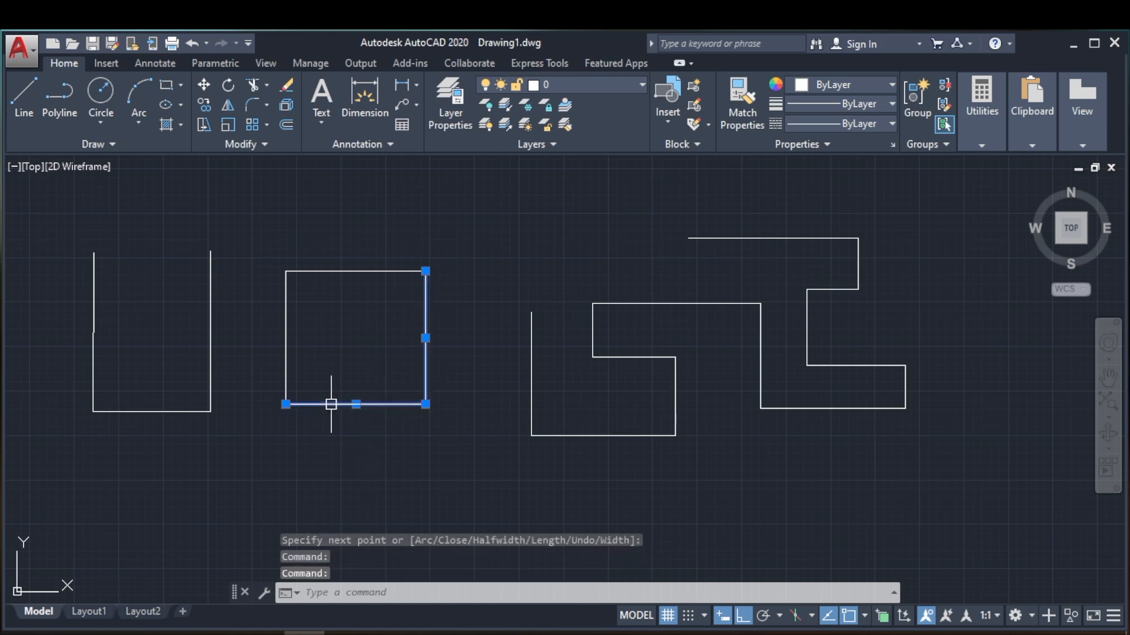
{"action": "left_click", "coordinate": [287, 352]}
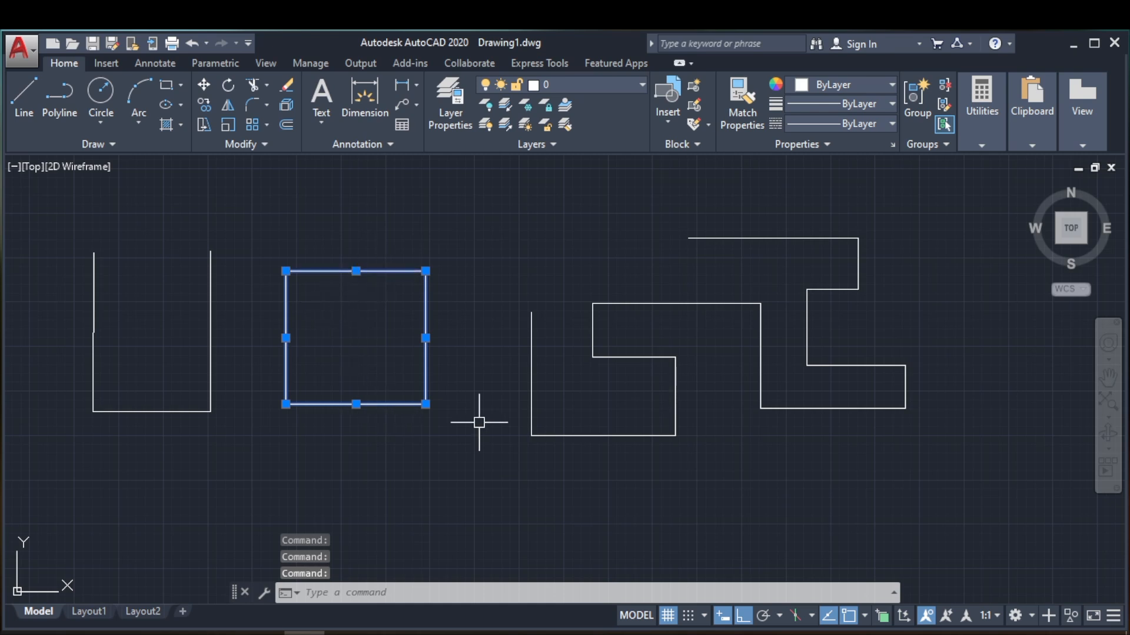
{"action": "middle_click_drag", "start_coordinate": [612, 453], "coordinate": [570, 456]}
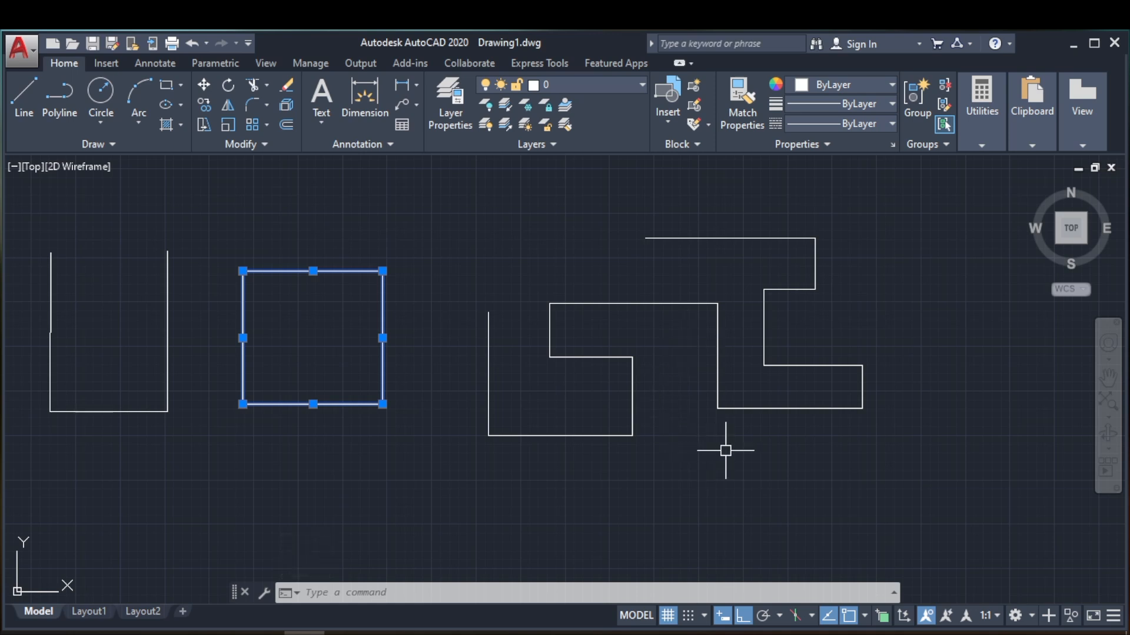
{"action": "left_click", "coordinate": [762, 412]}
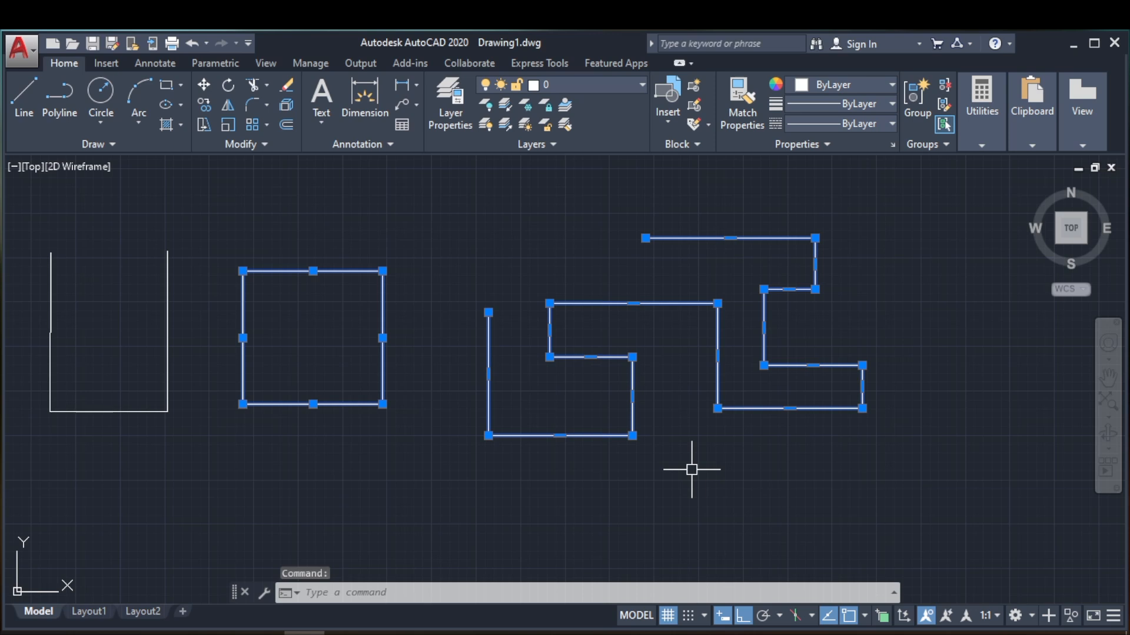
{"action": "key", "text": "Escape"}
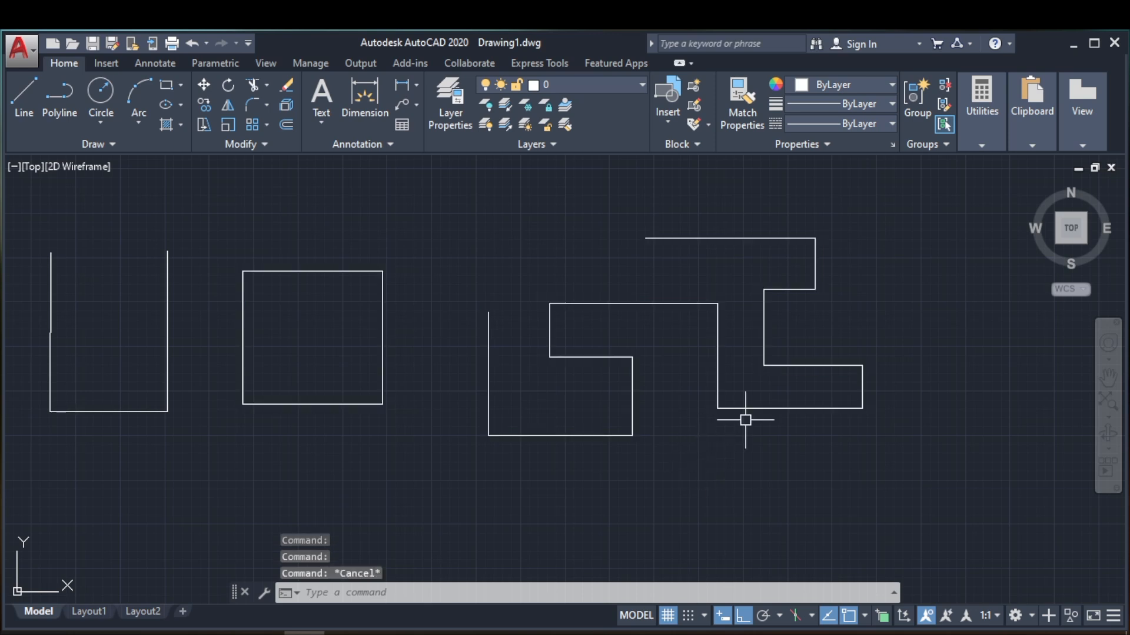
{"action": "left_click", "coordinate": [771, 403]}
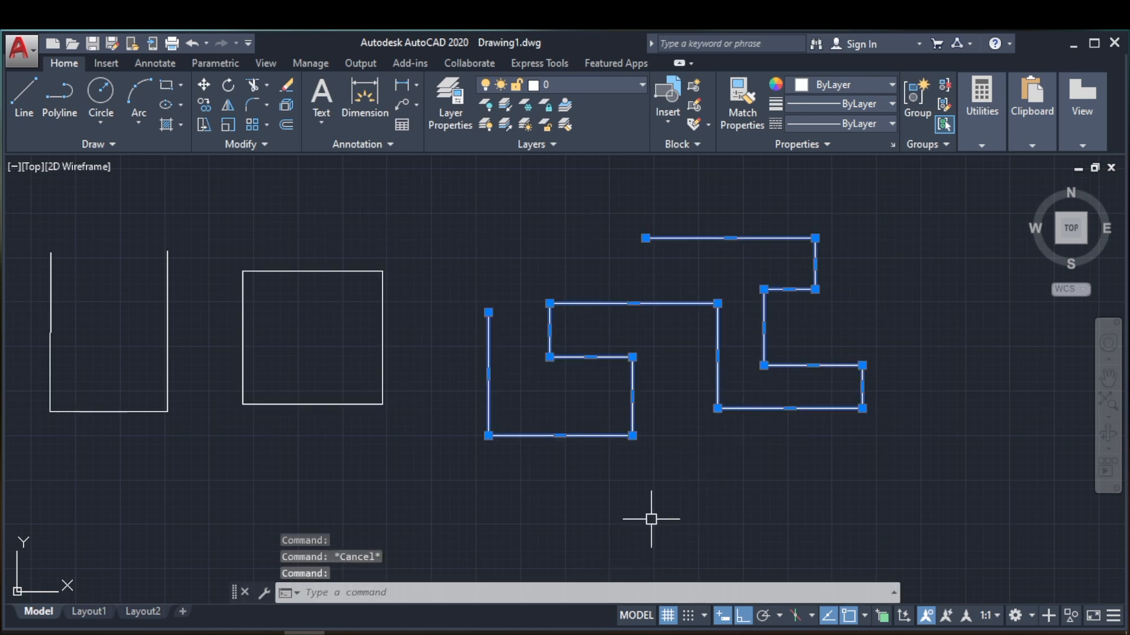
{"action": "key", "text": "Escape"}
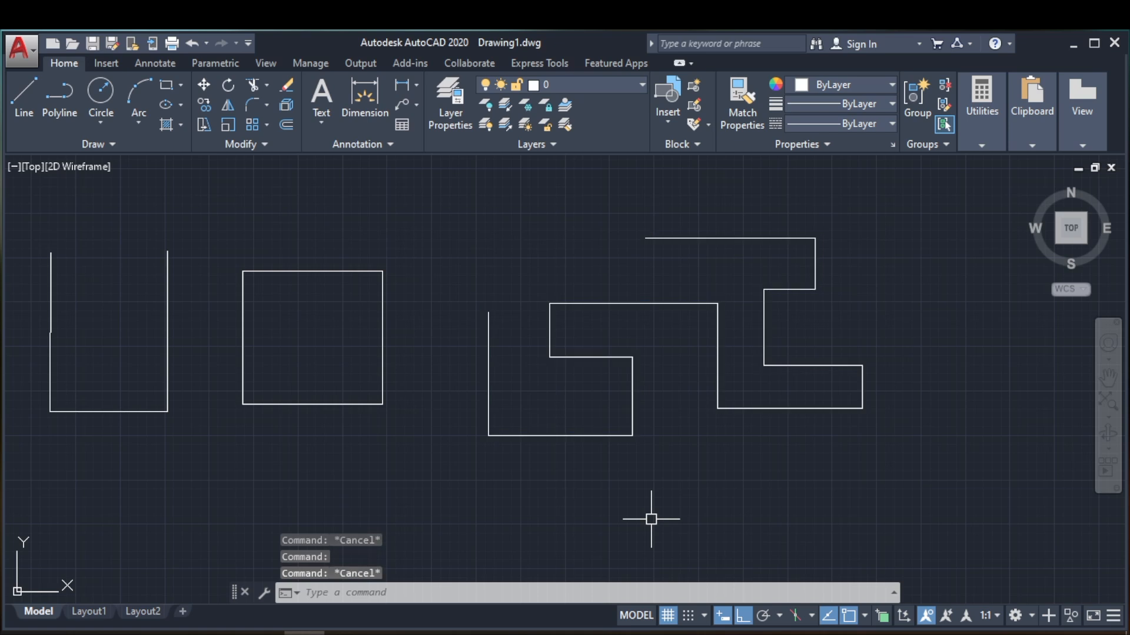
Step: Erase the four separate lines that form the rectangle between the U shape and the polyline
{"action": "left_click", "coordinate": [383, 382]}
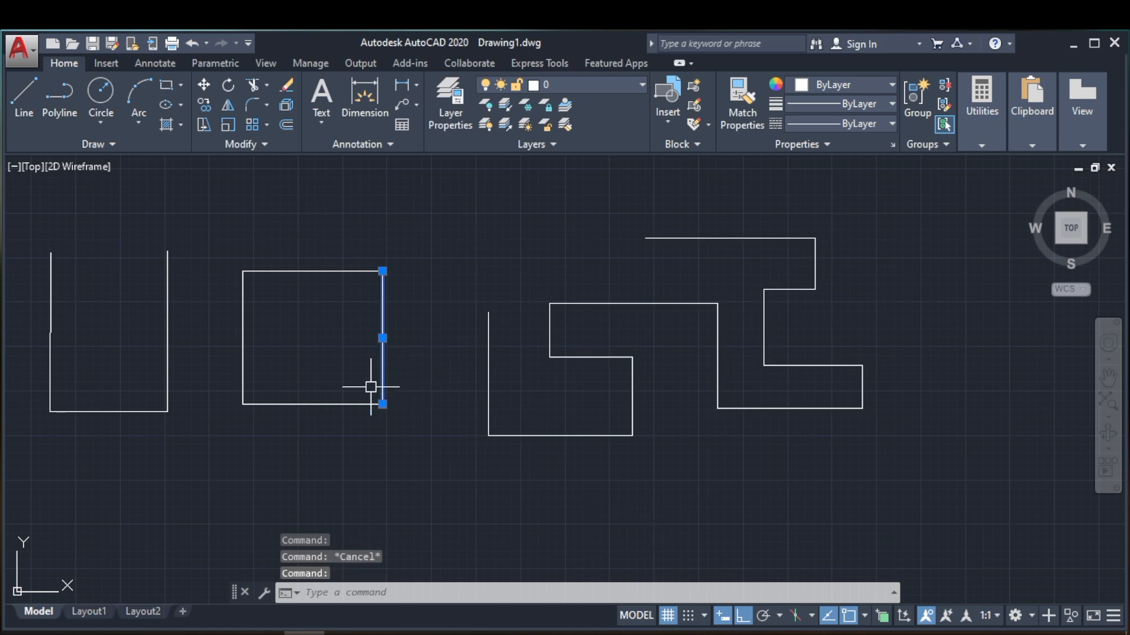
{"action": "left_click", "coordinate": [345, 400]}
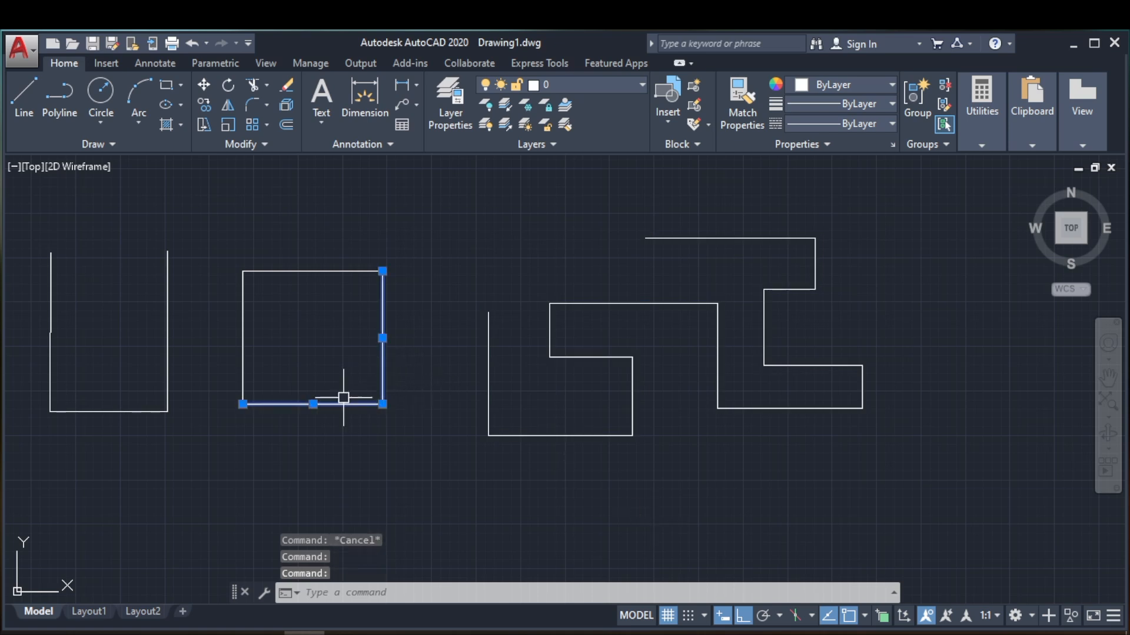
{"action": "left_click", "coordinate": [242, 355]}
{"action": "left_click", "coordinate": [291, 271]}
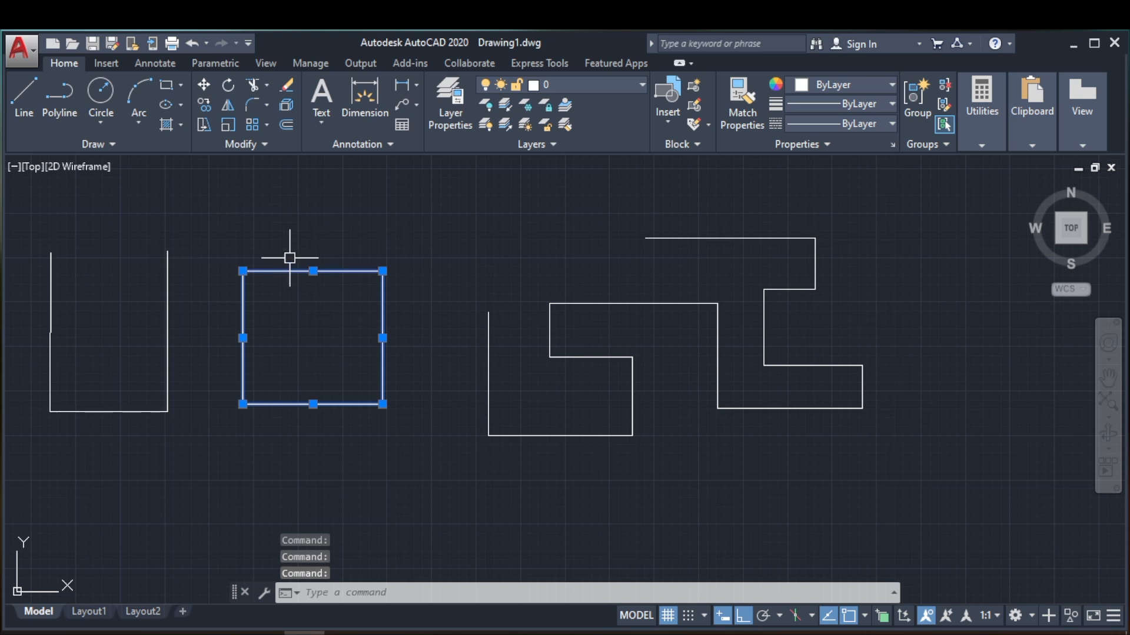
{"action": "left_click", "coordinate": [291, 85]}
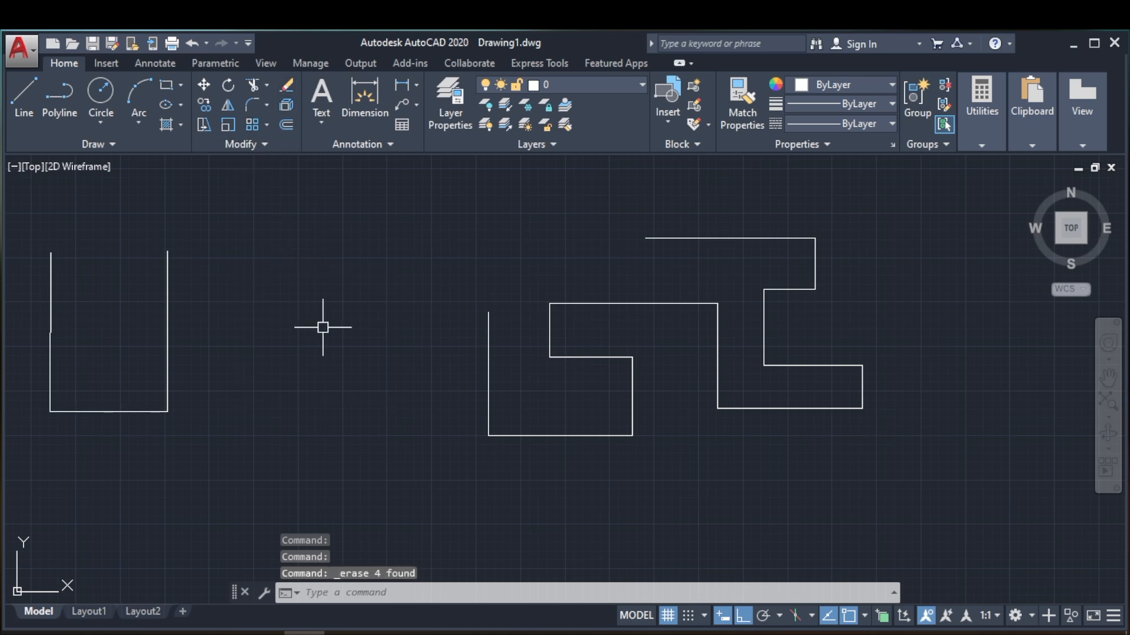
Step: Draw a Center, Radius circle in the empty area between the U shape and the stepped polyline
{"action": "middle_click_drag", "start_coordinate": [323, 328], "coordinate": [343, 329]}
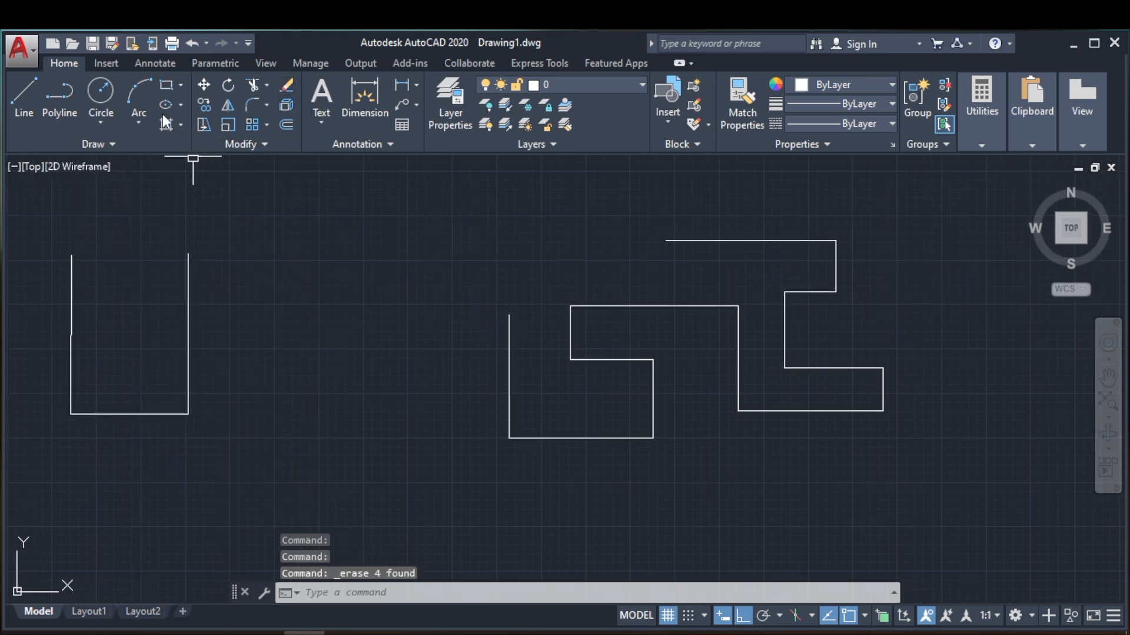
{"action": "left_click", "coordinate": [107, 122]}
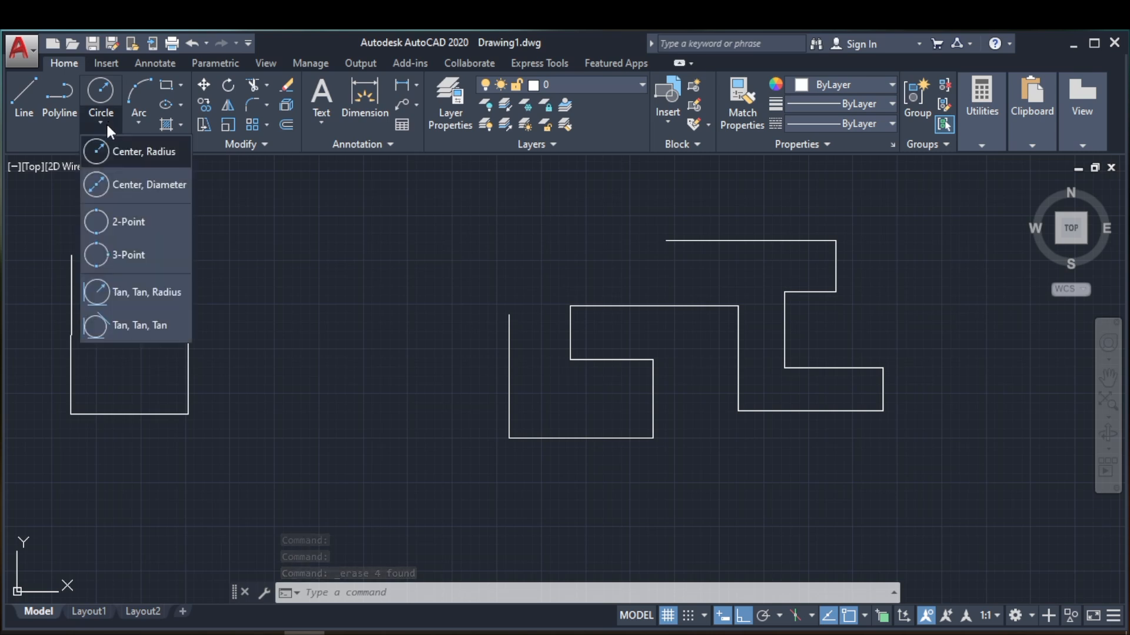
{"action": "left_click", "coordinate": [139, 152]}
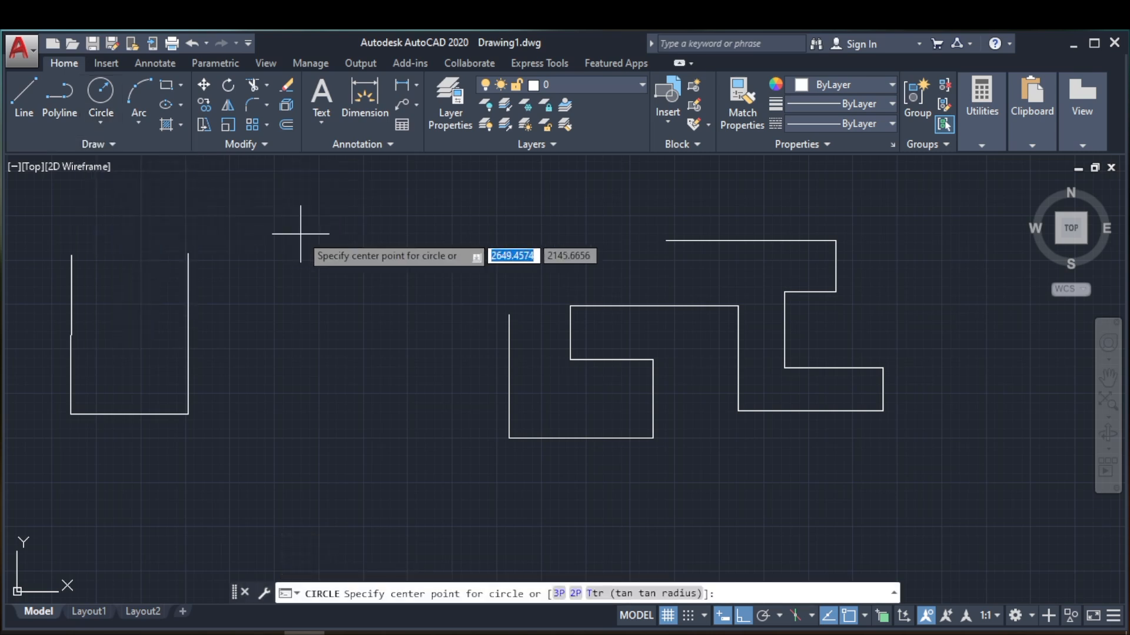
{"action": "left_click", "coordinate": [301, 235]}
{"action": "left_click", "coordinate": [282, 273]}
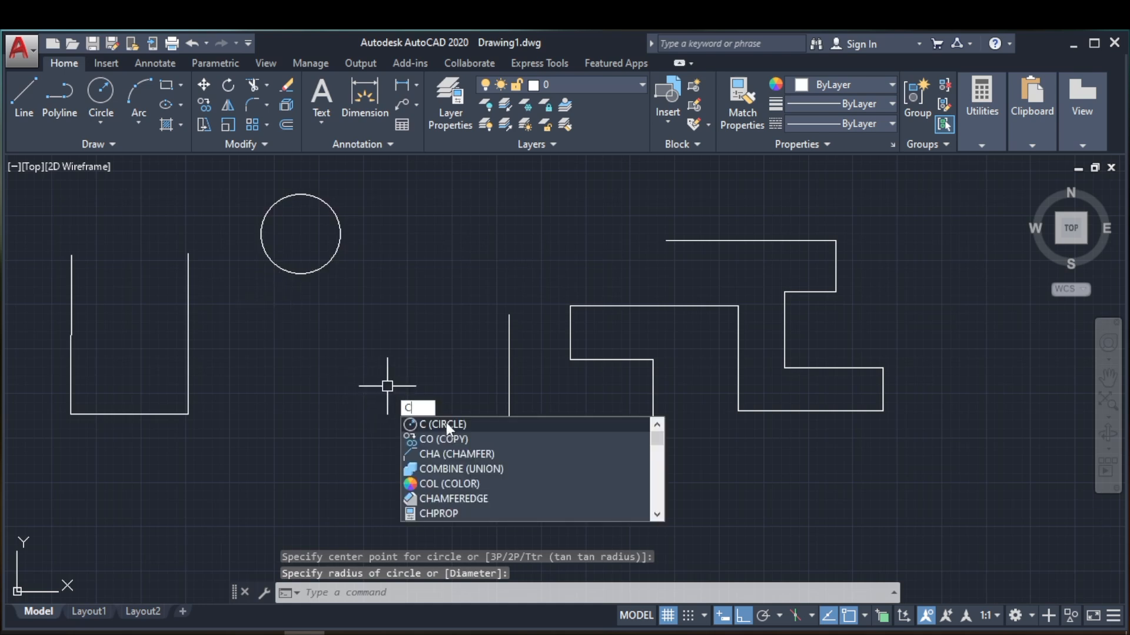
Step: Draw a 3-point circle with a radius of about 321 directly below the first circle
{"action": "left_click", "coordinate": [446, 423]}
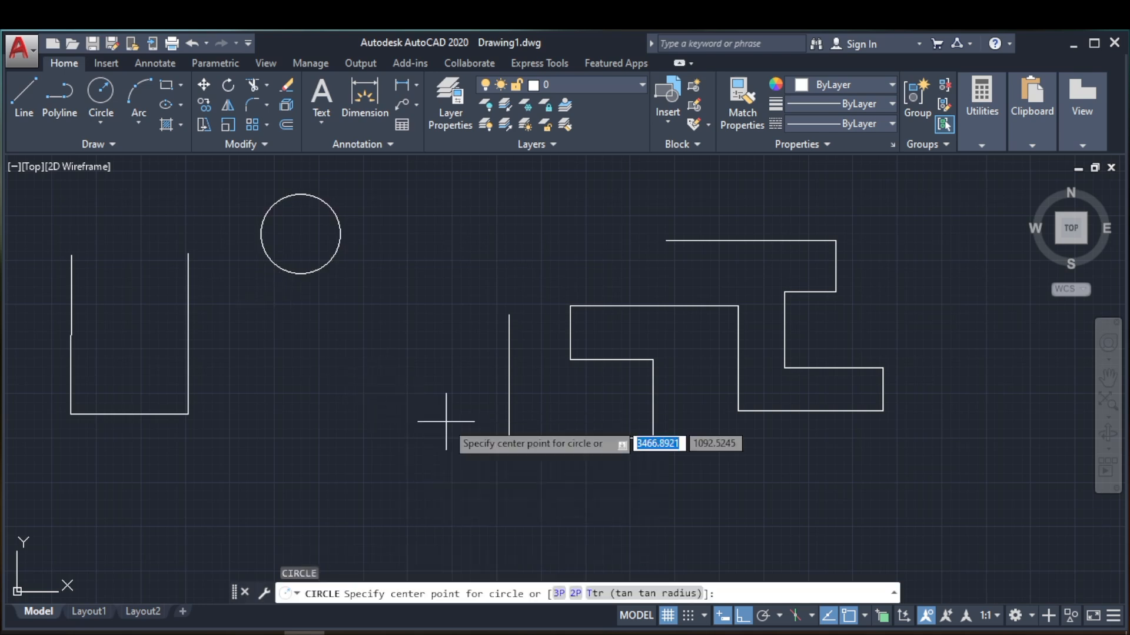
{"action": "left_click", "coordinate": [559, 593]}
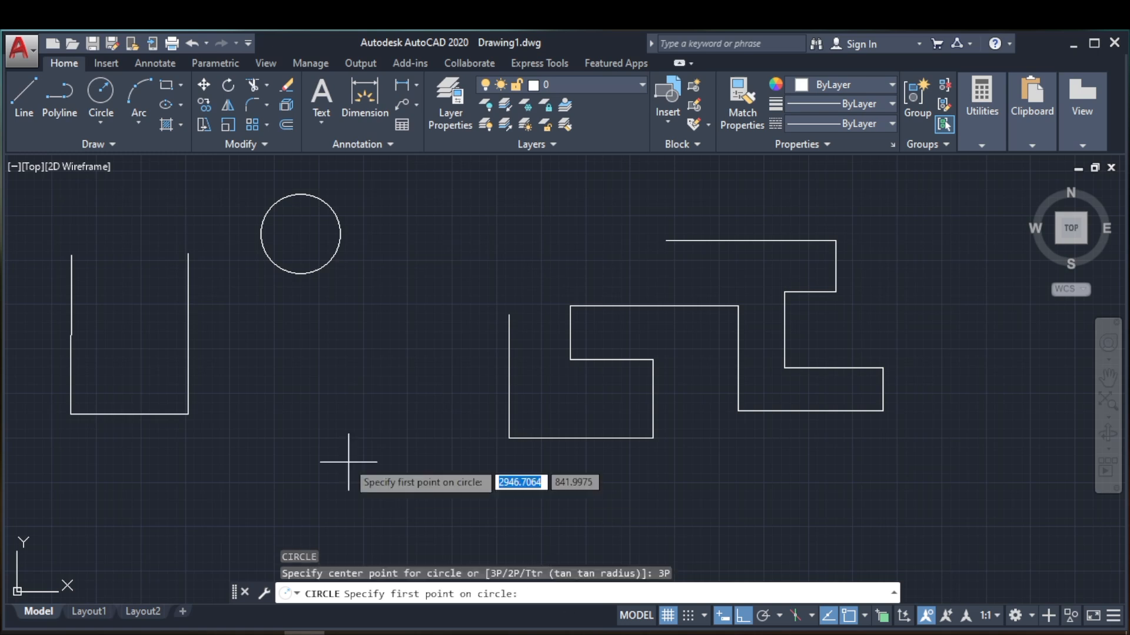
{"action": "left_click", "coordinate": [259, 339]}
{"action": "left_click", "coordinate": [354, 342]}
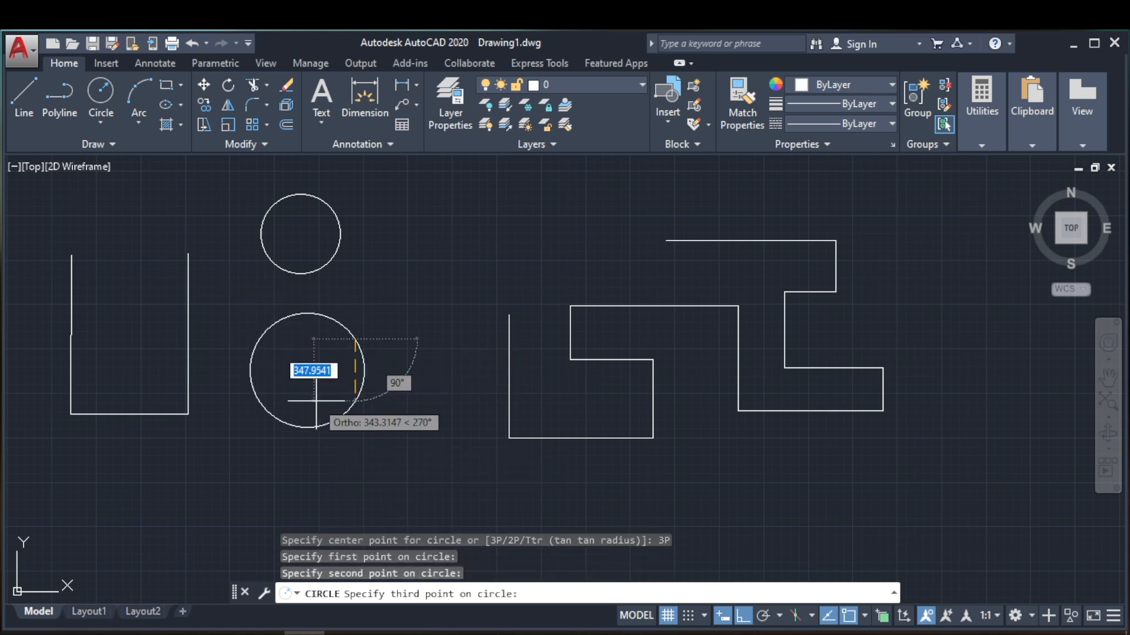
{"action": "left_click", "coordinate": [315, 397]}
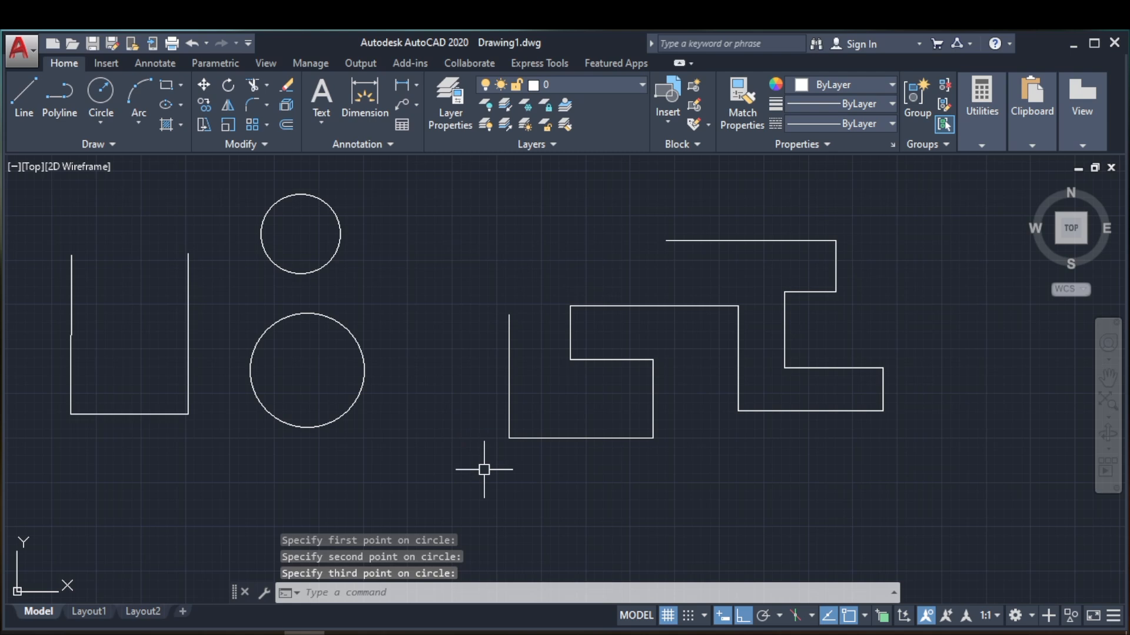
Step: Draw a Center, Diameter circle with a diameter of 12 to the right of the upper circle and inspect it up close
{"action": "left_click", "coordinate": [95, 124]}
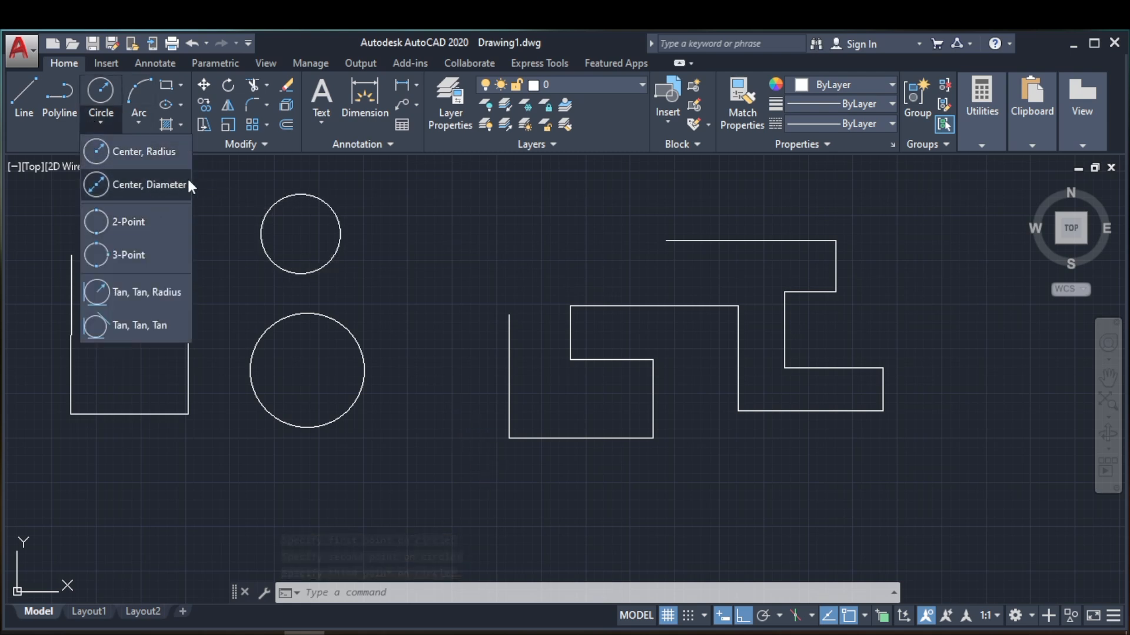
{"action": "left_click", "coordinate": [148, 185]}
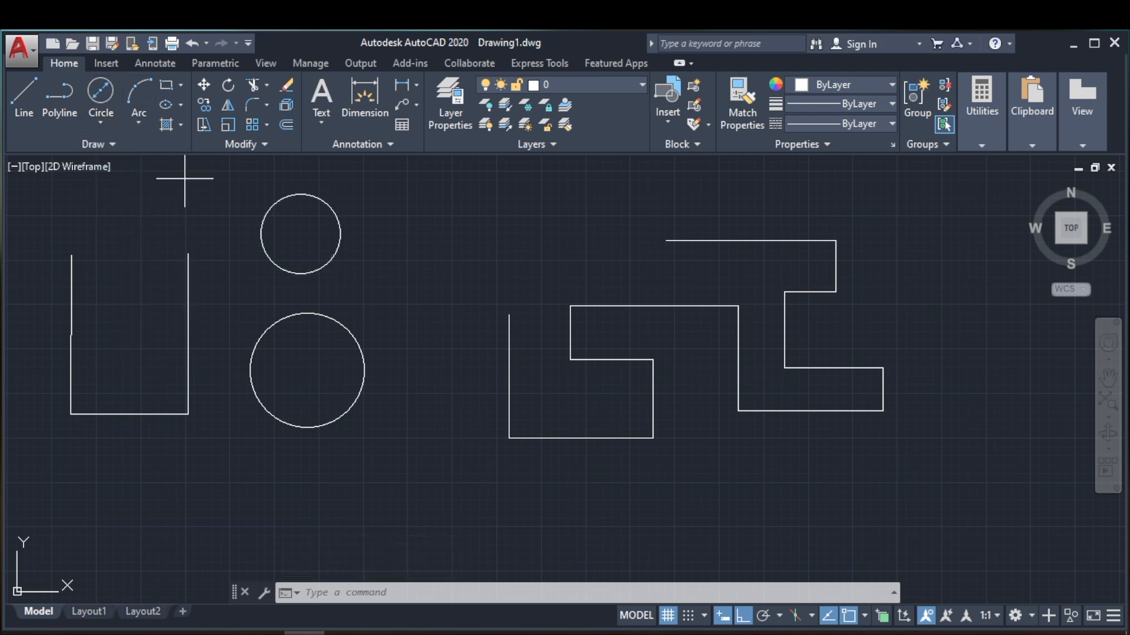
{"action": "left_click", "coordinate": [481, 237]}
{"action": "type", "text": "1"}
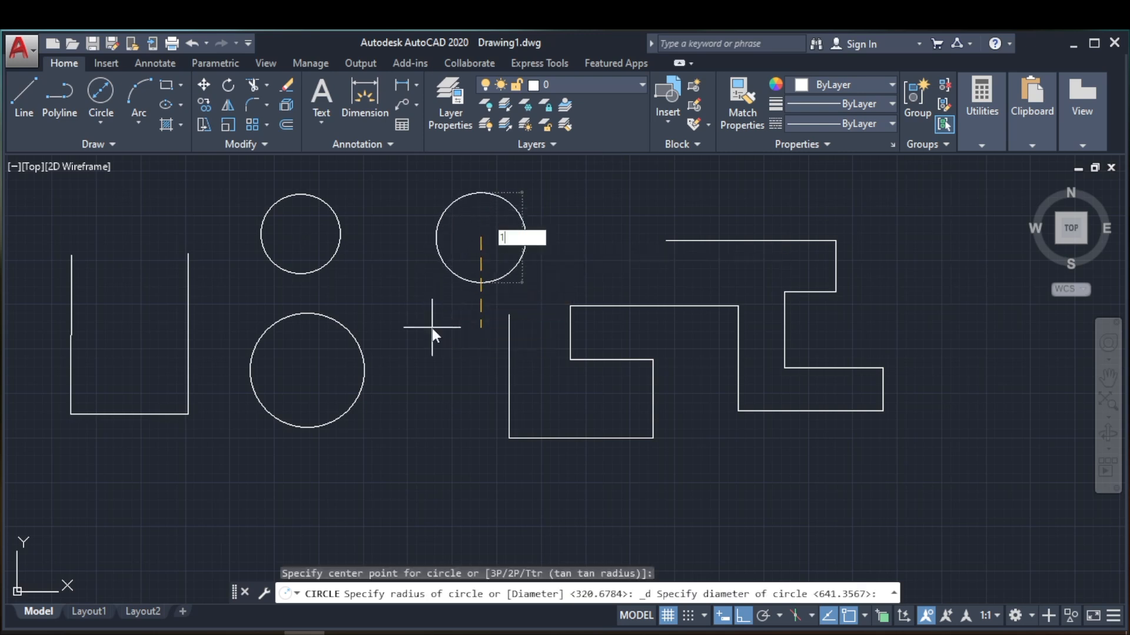
{"action": "type", "text": "2"}
{"action": "key", "text": "Return"}
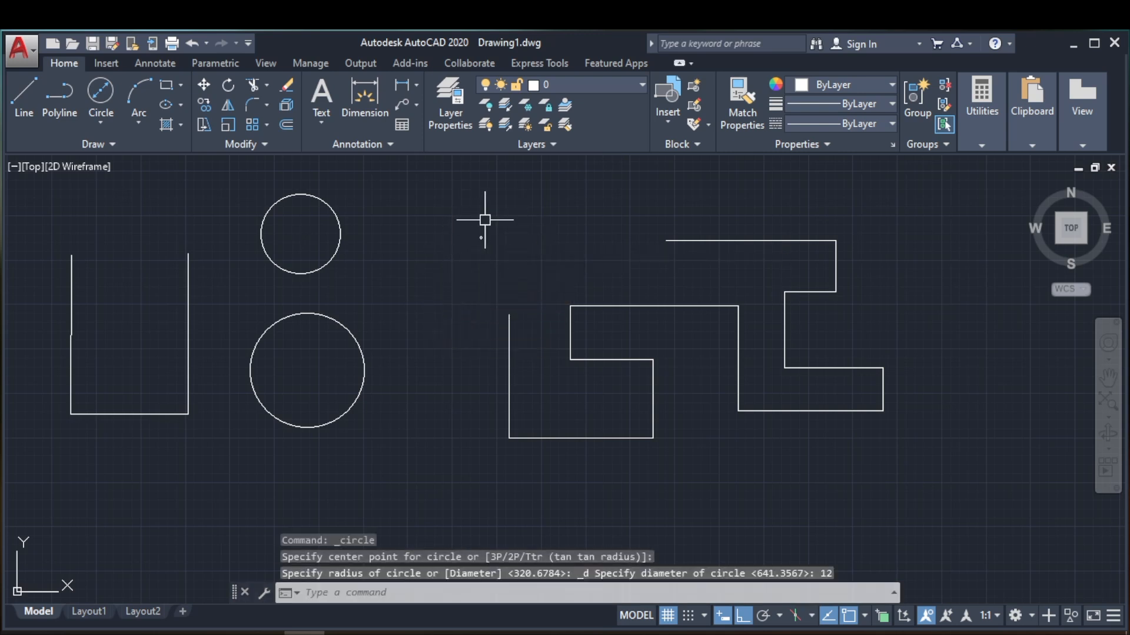
{"action": "scroll", "coordinate": [485, 220], "scroll_direction": "up", "scroll_amount": 15}
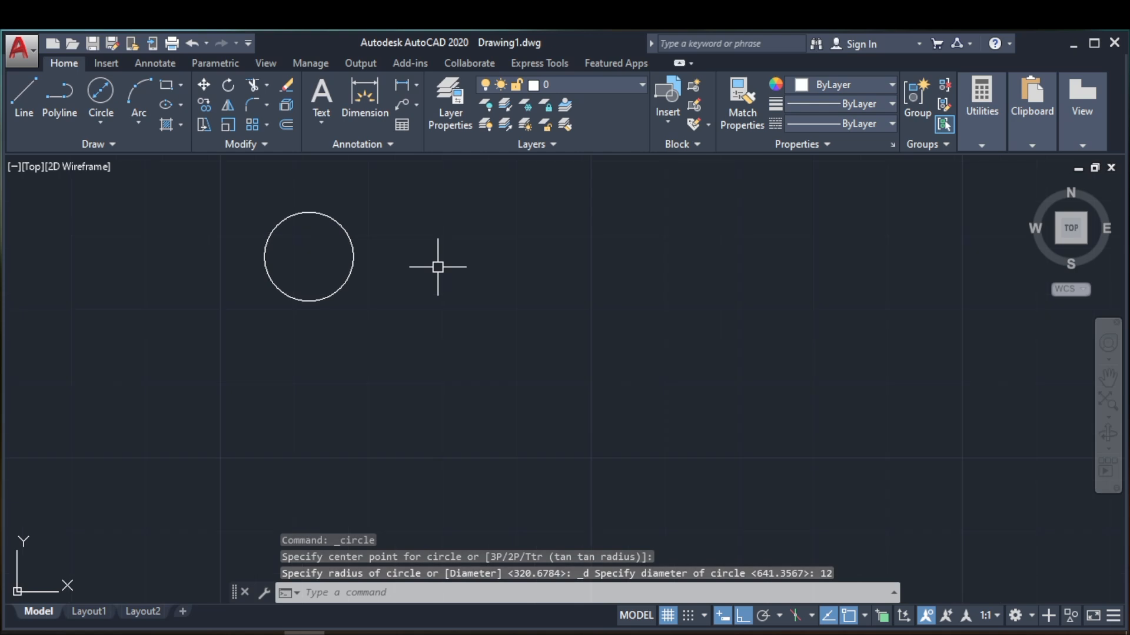
{"action": "scroll", "coordinate": [439, 265], "scroll_direction": "down", "scroll_amount": 10}
{"action": "scroll", "coordinate": [429, 297], "scroll_direction": "up", "scroll_amount": 5}
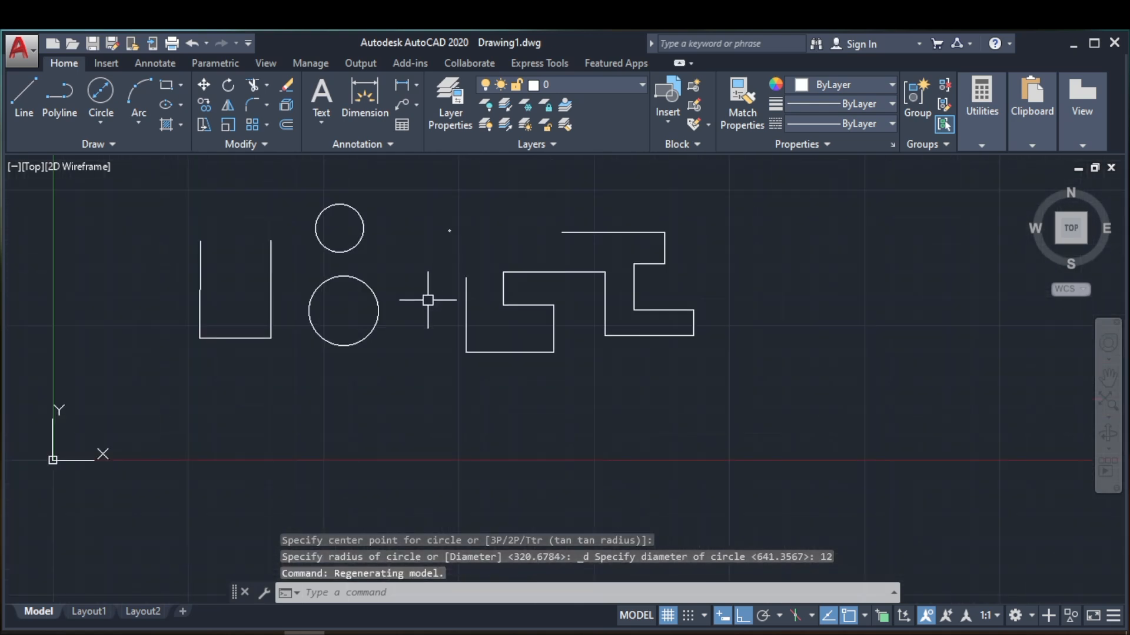
Step: Draw a 3-point arc to the right of the upper circle, ending at the tiny 12-diameter circle
{"action": "middle_click_drag", "start_coordinate": [428, 300], "coordinate": [443, 367]}
{"action": "scroll", "coordinate": [404, 388], "scroll_direction": "up", "scroll_amount": 3}
{"action": "scroll", "coordinate": [478, 338], "scroll_direction": "up", "scroll_amount": 3}
{"action": "scroll", "coordinate": [478, 339], "scroll_direction": "down", "scroll_amount": 3}
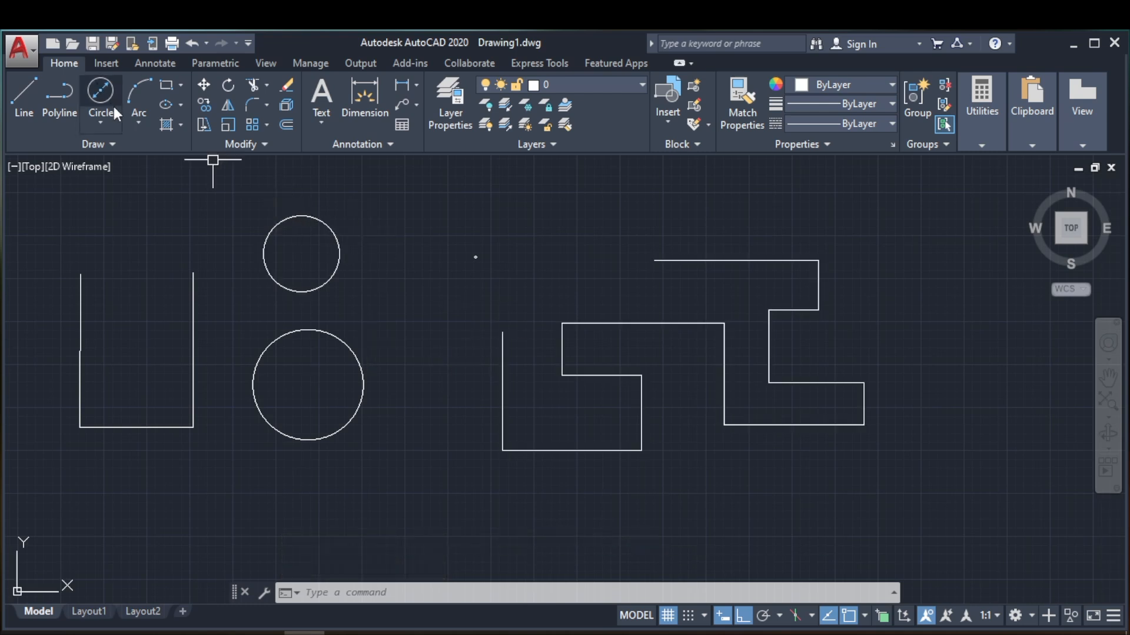
{"action": "left_click", "coordinate": [138, 121]}
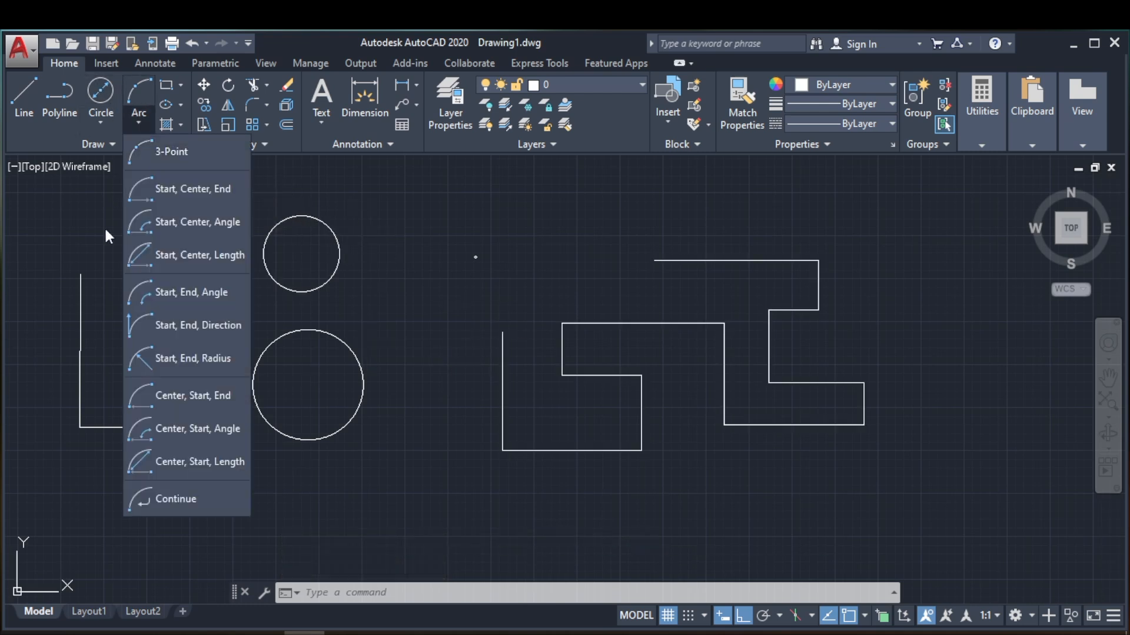
{"action": "left_click", "coordinate": [198, 154]}
{"action": "left_click", "coordinate": [387, 294]}
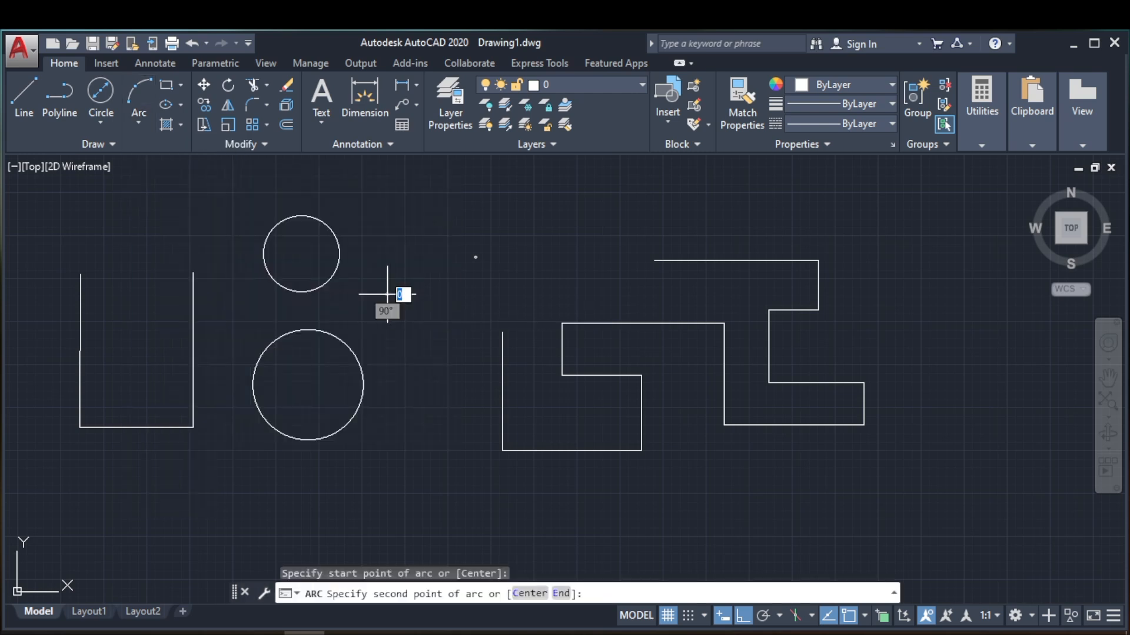
{"action": "left_click", "coordinate": [387, 237]}
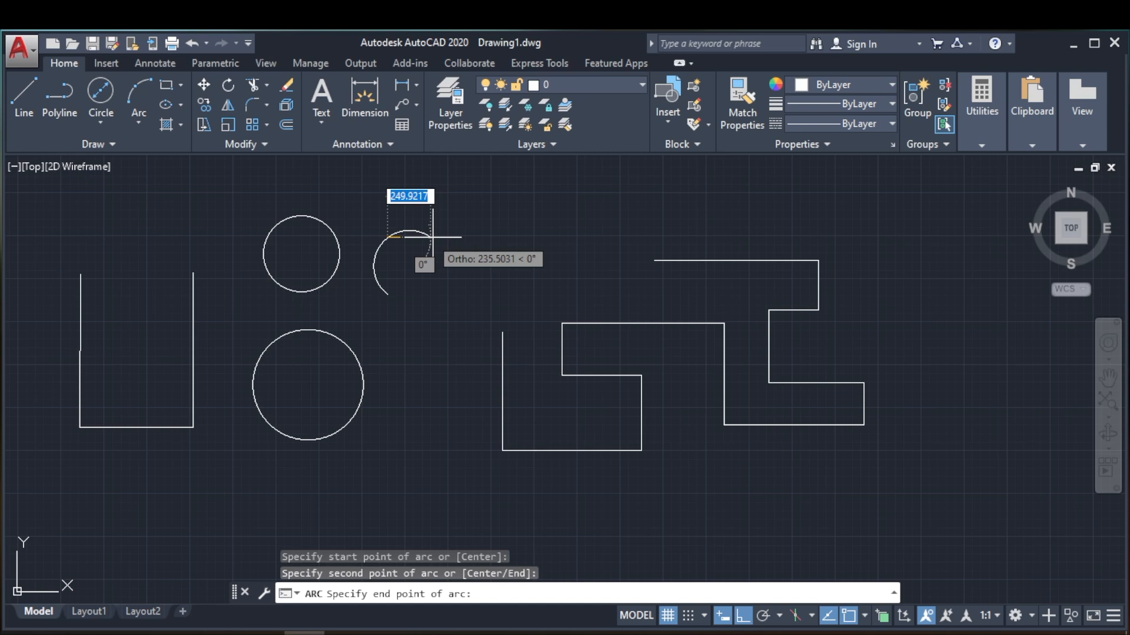
{"action": "left_click", "coordinate": [475, 257]}
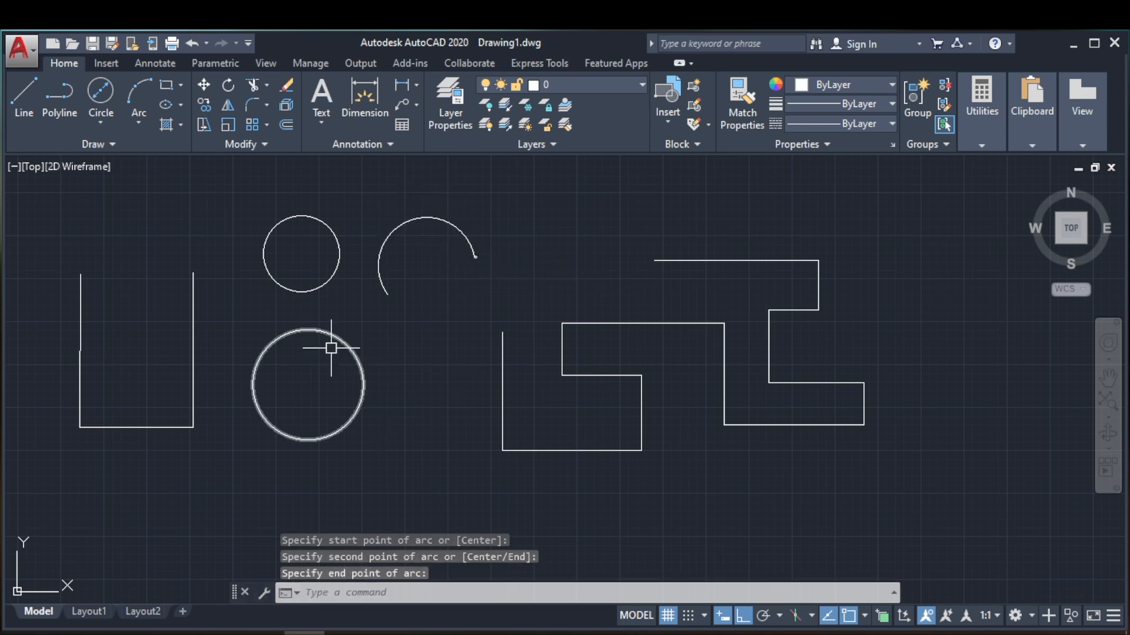
Step: Try to draw a Start, End, Radius arc with a radius of 43 to the right of the lower circle
{"action": "left_click", "coordinate": [136, 122]}
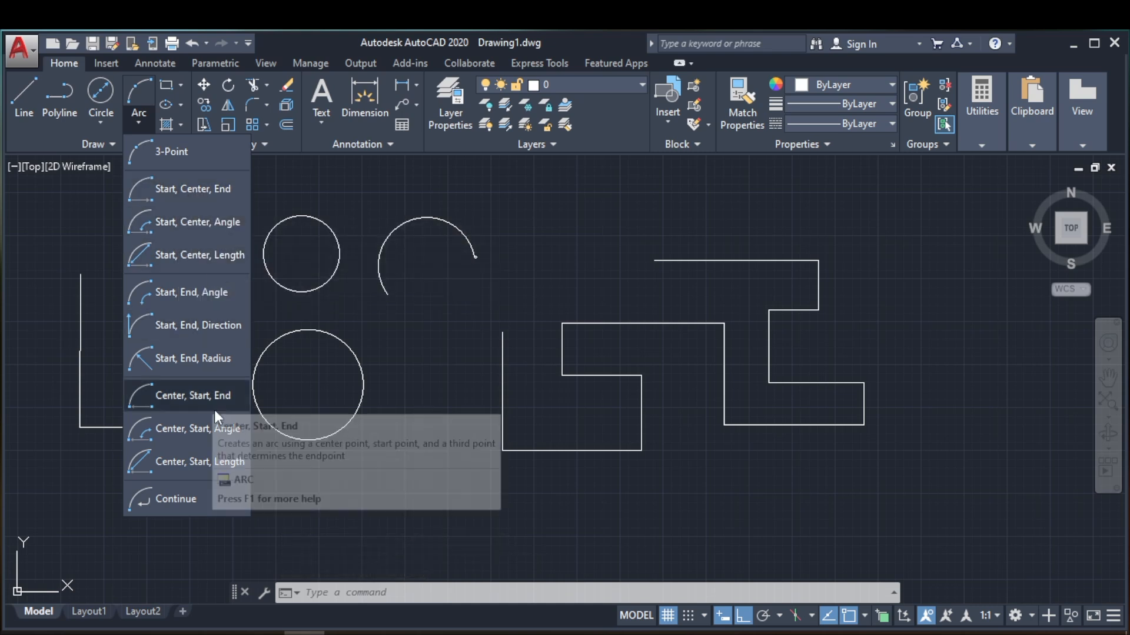
{"action": "left_click", "coordinate": [178, 357]}
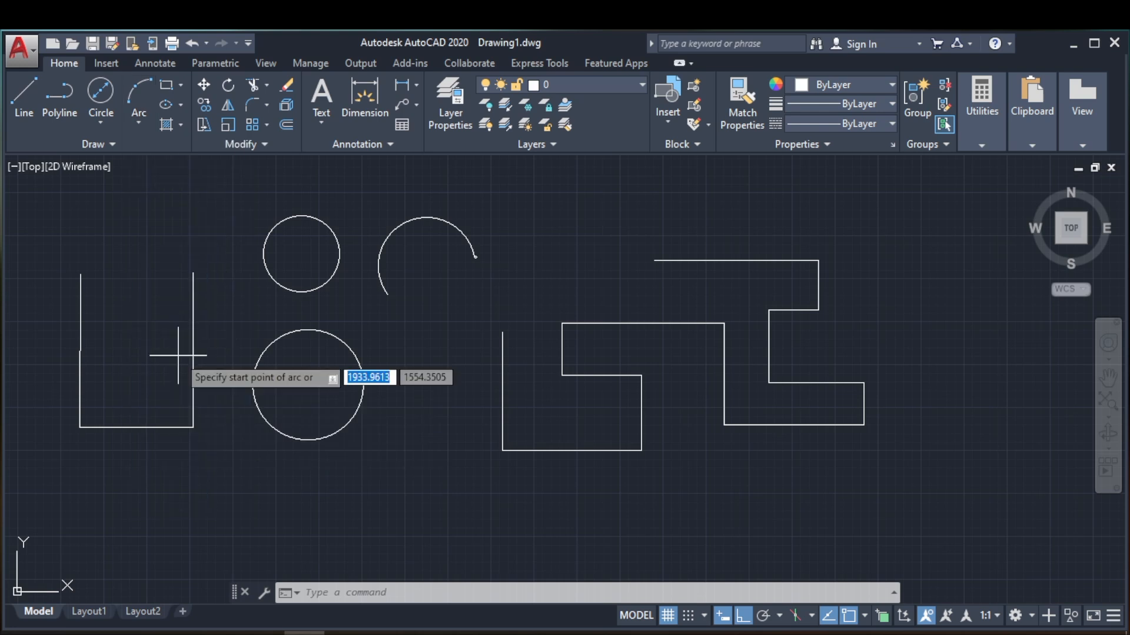
{"action": "left_click", "coordinate": [428, 476]}
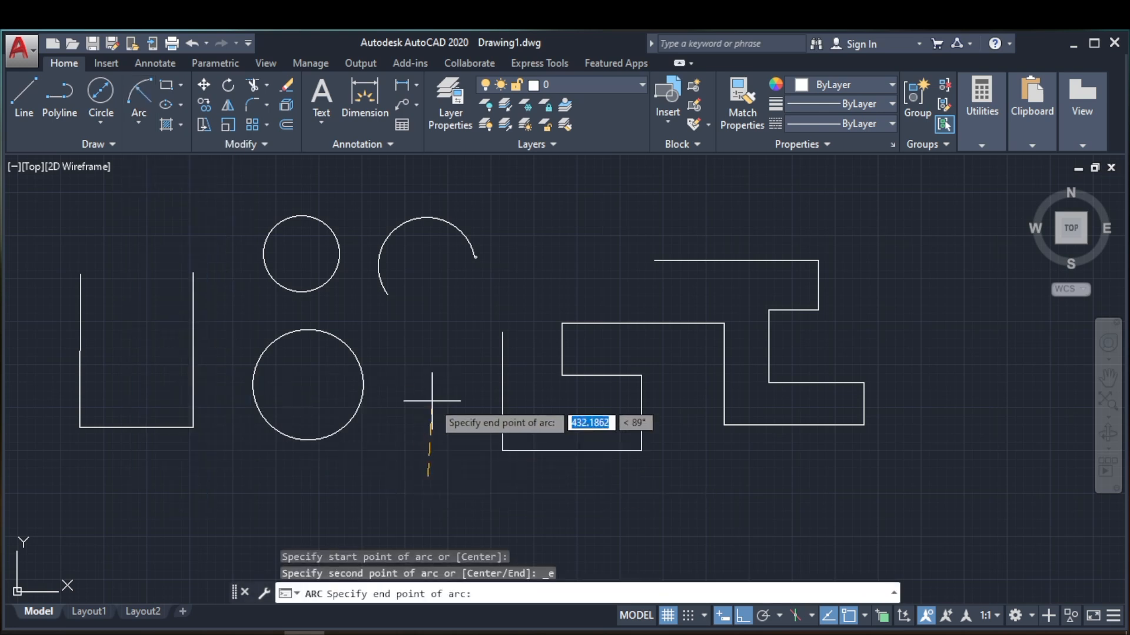
{"action": "left_click", "coordinate": [455, 395]}
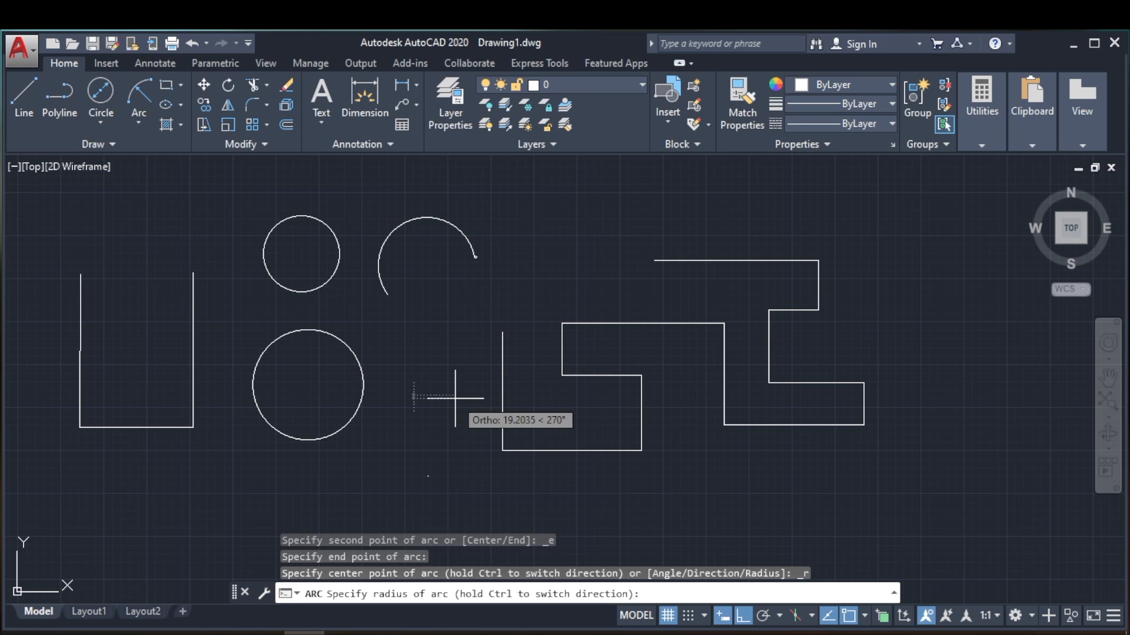
{"action": "type", "text": "4"}
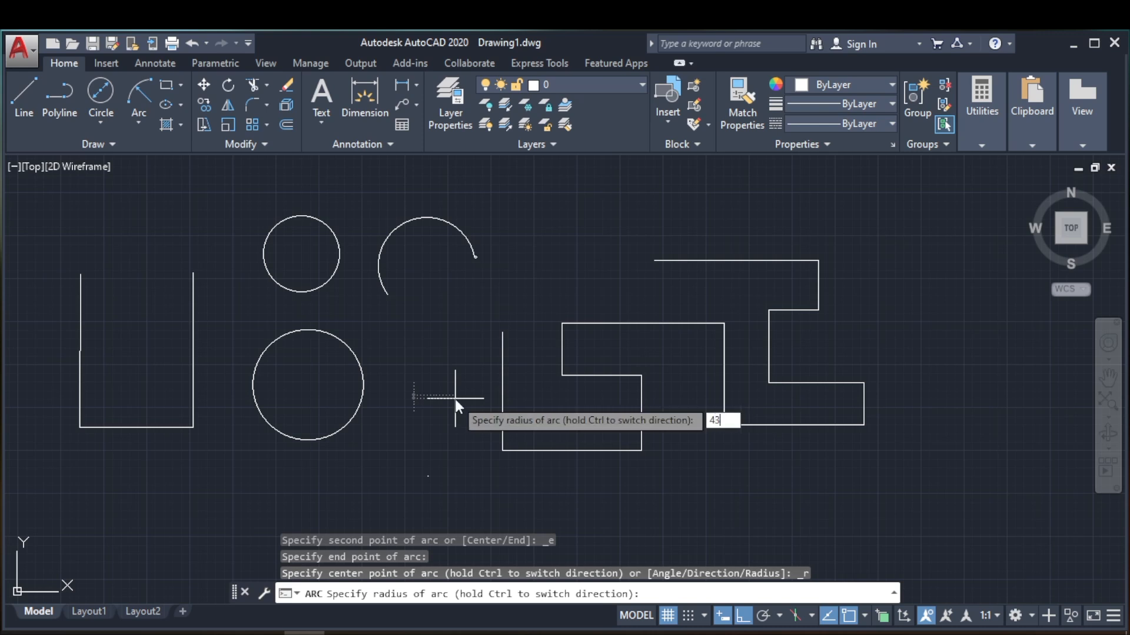
{"action": "type", "text": "3"}
{"action": "key", "text": "Return"}
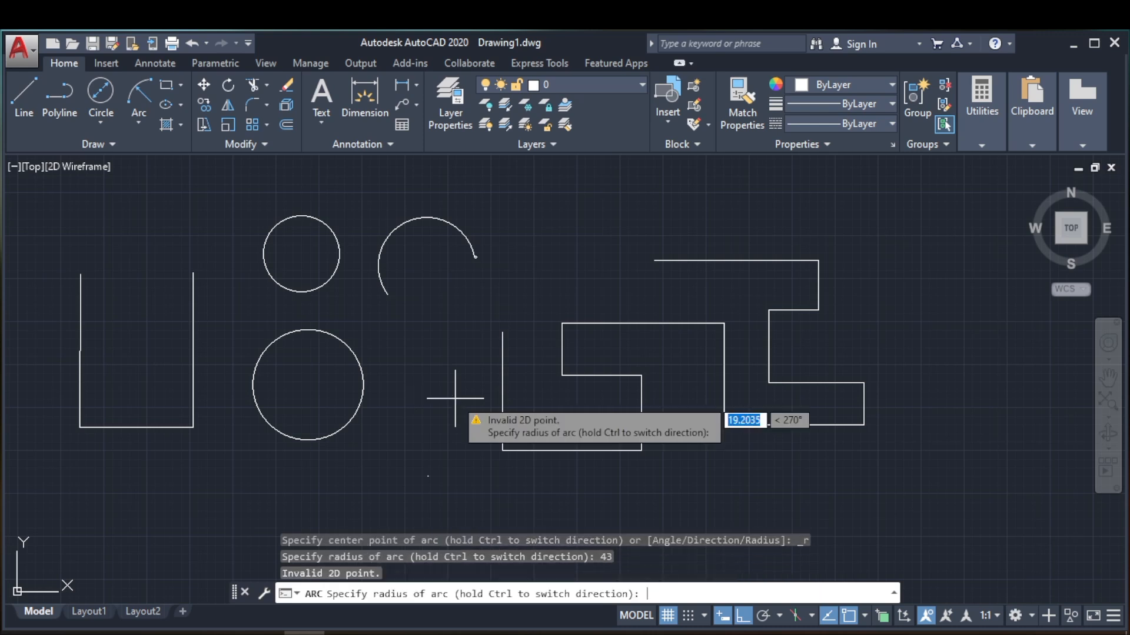
{"action": "key", "text": "Escape"}
{"action": "key", "text": "Escape"}
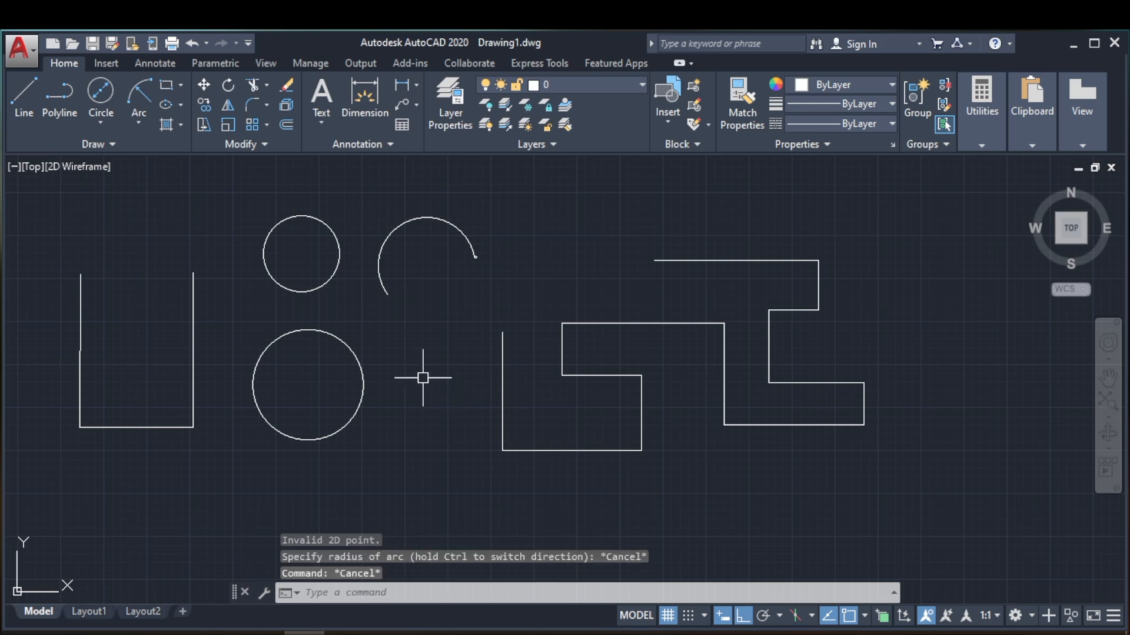
Step: Draw a Start, Center, Length arc between the lower circle and the stepped polyline
{"action": "left_click", "coordinate": [139, 122]}
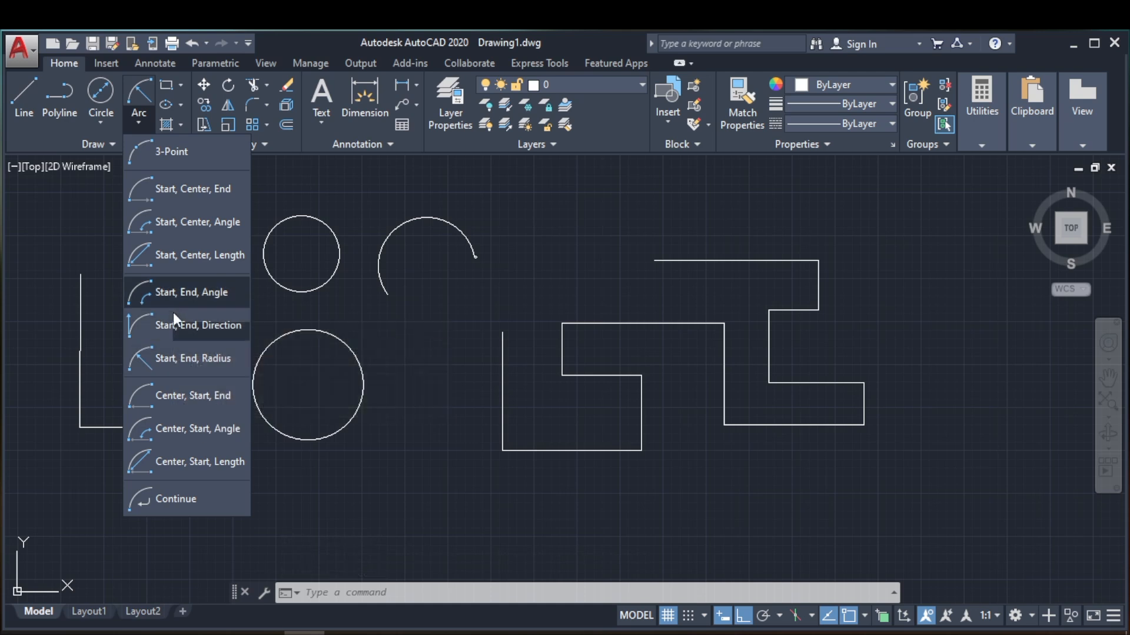
{"action": "left_click", "coordinate": [165, 260]}
{"action": "left_click", "coordinate": [395, 429]}
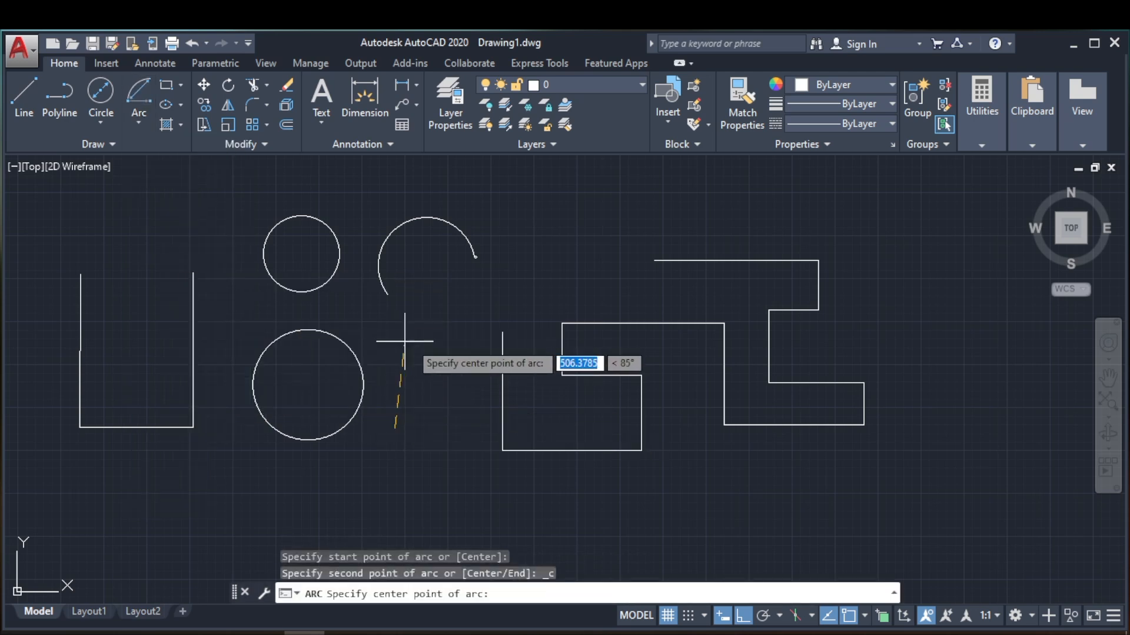
{"action": "left_click", "coordinate": [405, 370]}
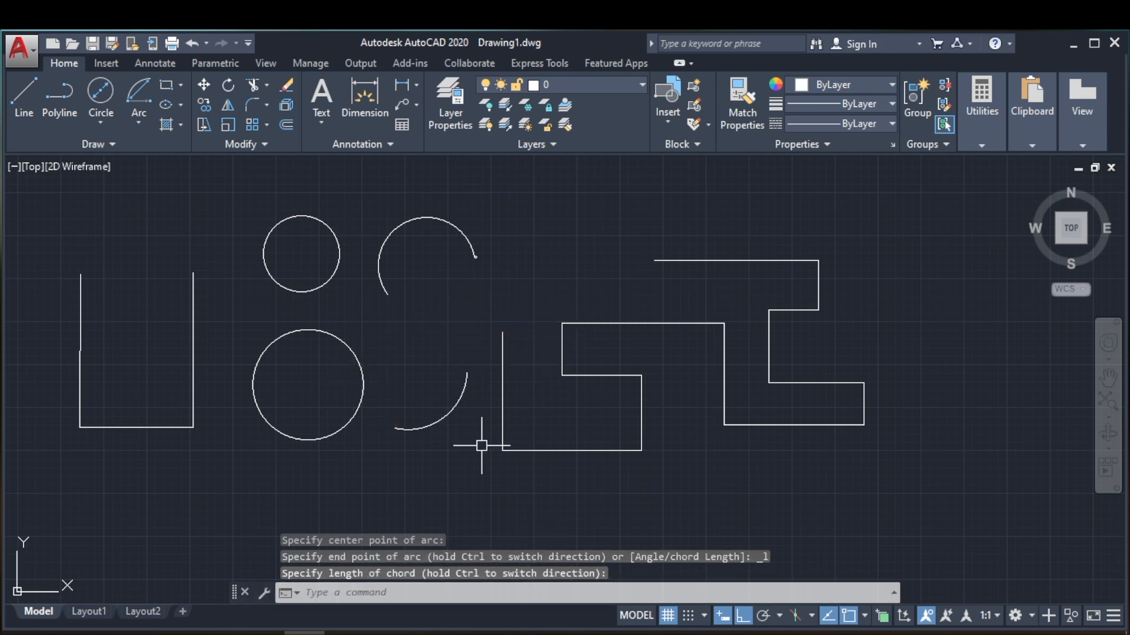
{"action": "scroll", "coordinate": [453, 444], "scroll_direction": "up", "scroll_amount": 2}
{"action": "scroll", "coordinate": [453, 444], "scroll_direction": "down", "scroll_amount": 2}
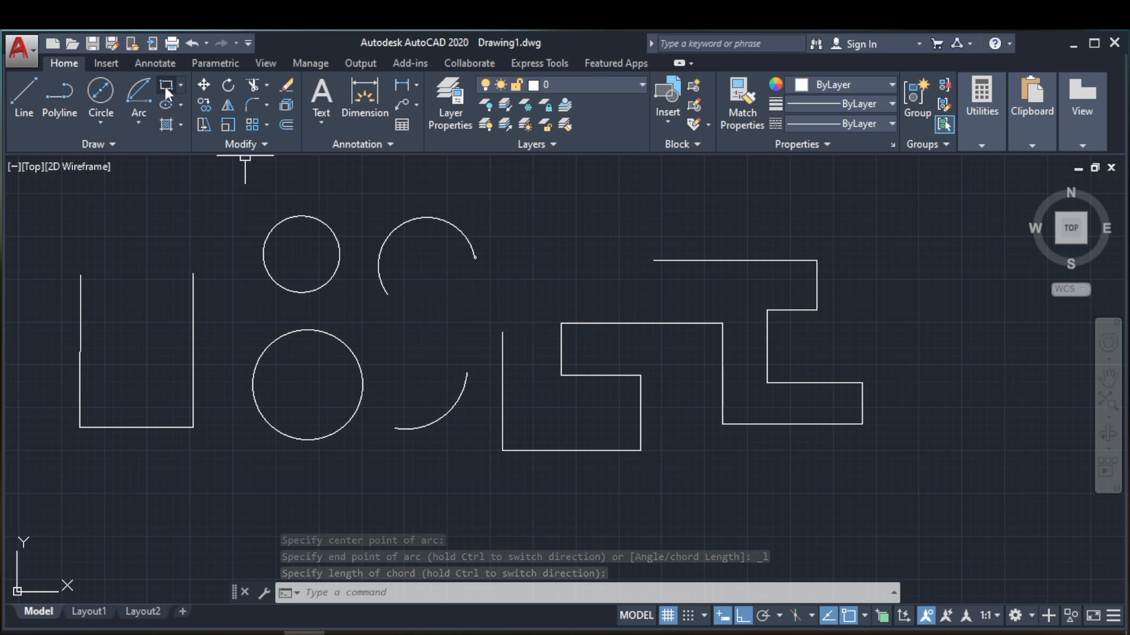
Step: Draw a rectangle with the Rectangle command between the 3-point arc and the upper end of the stepped polyline
{"action": "left_click", "coordinate": [181, 86]}
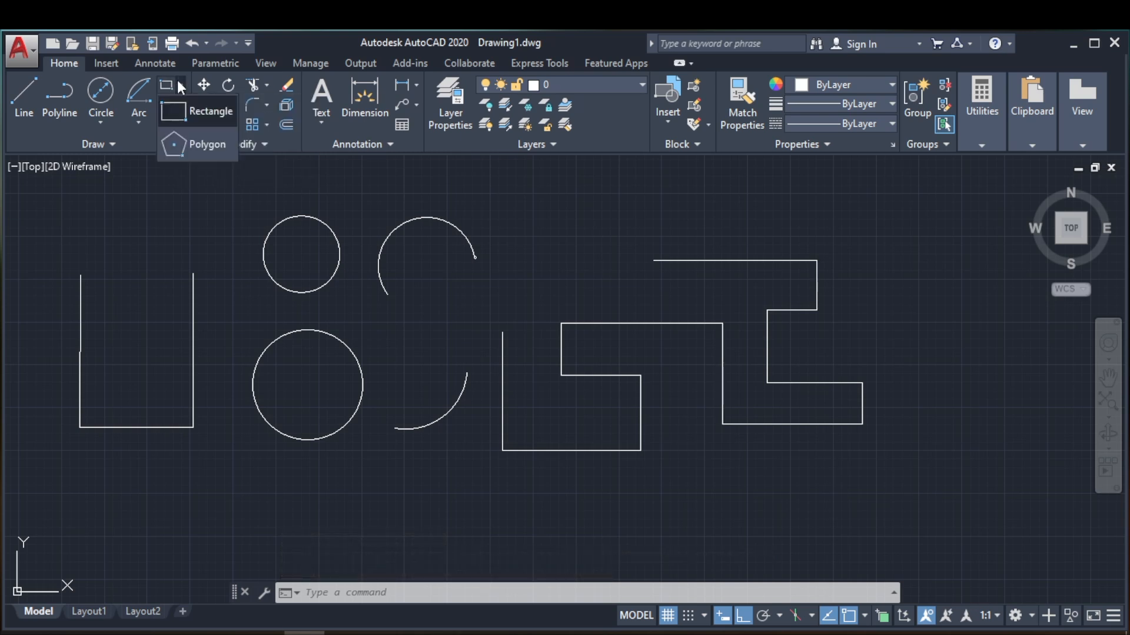
{"action": "left_click", "coordinate": [197, 108]}
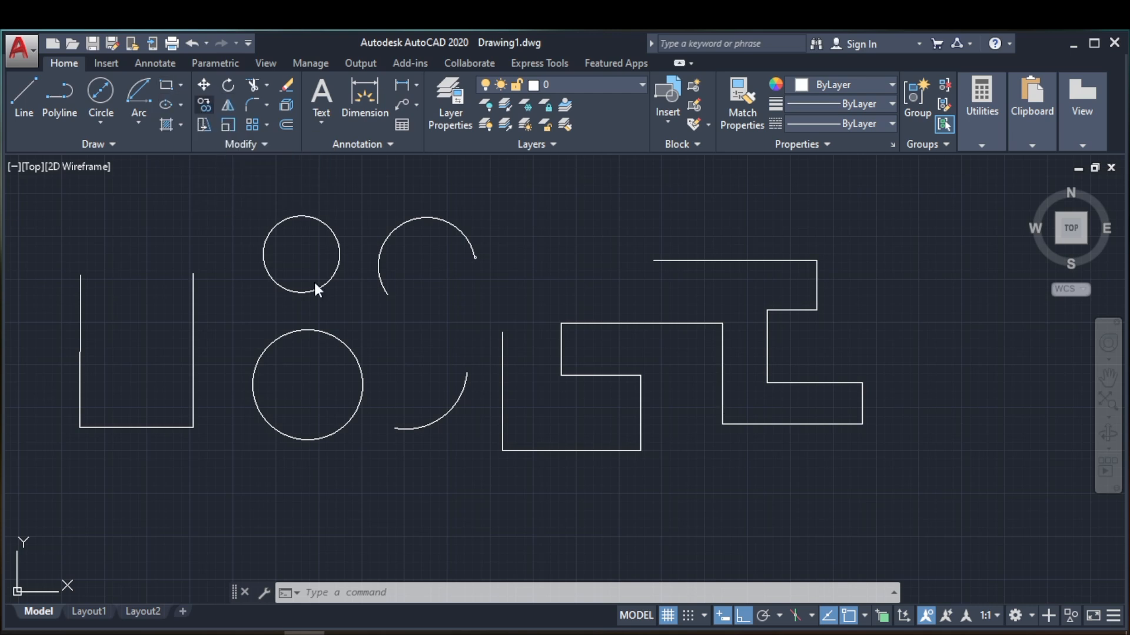
{"action": "left_click", "coordinate": [532, 248]}
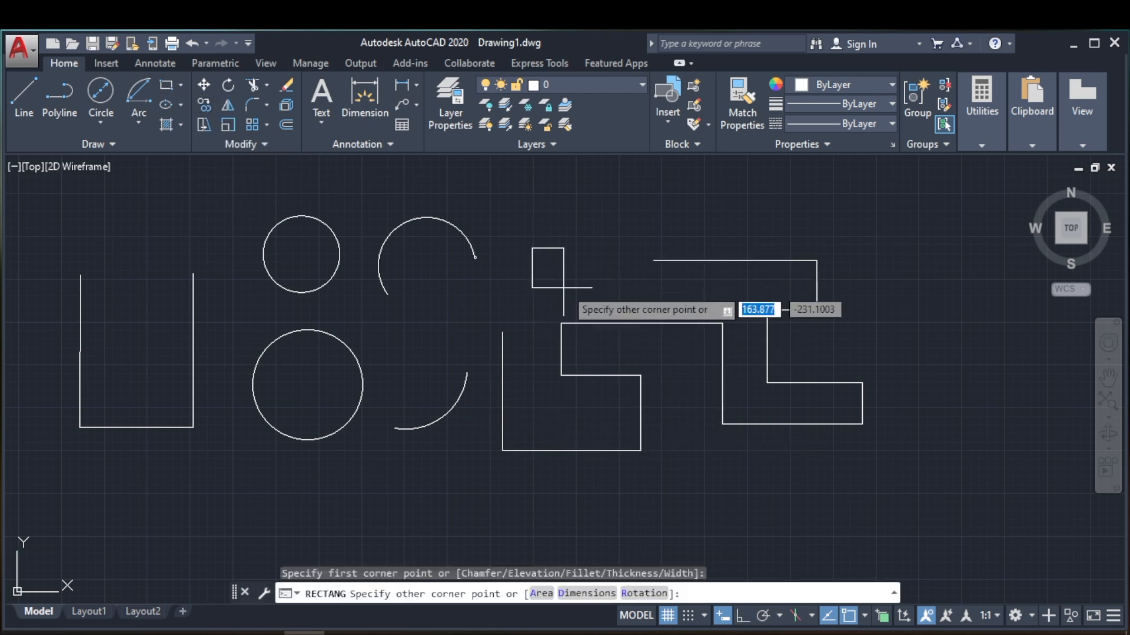
{"action": "left_click", "coordinate": [615, 292]}
Step: Select all the lines, circles, arcs, polylines and the rectangle and erase them to clear the drawing area
{"action": "left_click", "coordinate": [872, 235]}
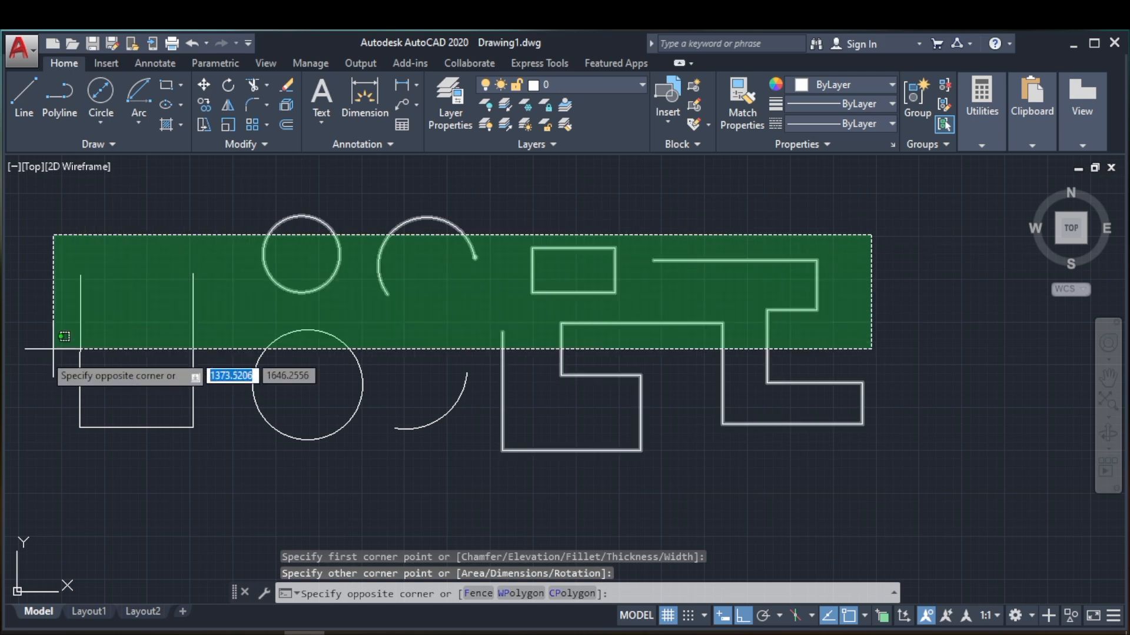
{"action": "left_click", "coordinate": [77, 469]}
{"action": "right_click", "coordinate": [66, 469]}
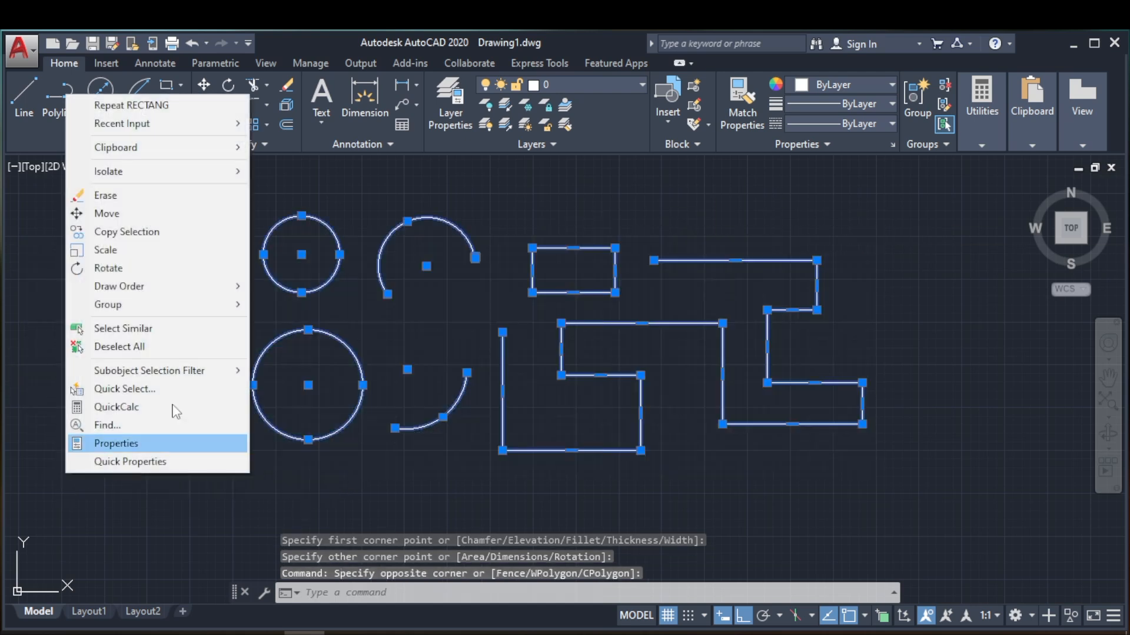
{"action": "left_click", "coordinate": [175, 194]}
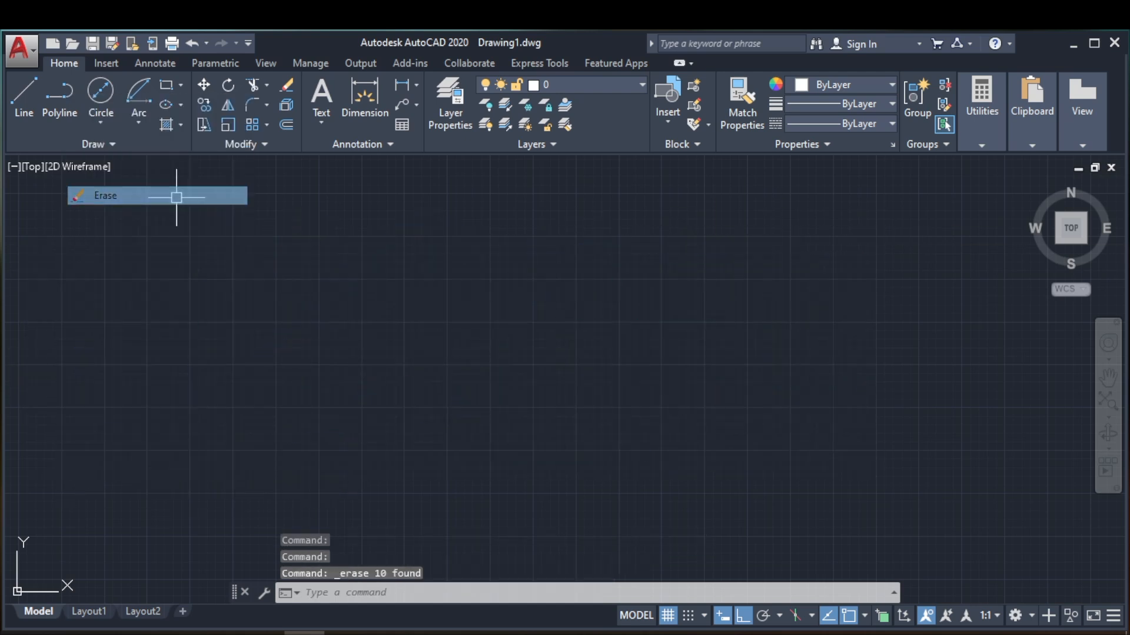
Step: Draw a 6-sided polygon inscribed in a circle in the left part of the empty drawing area, with one vertex straight down
{"action": "left_click", "coordinate": [180, 84]}
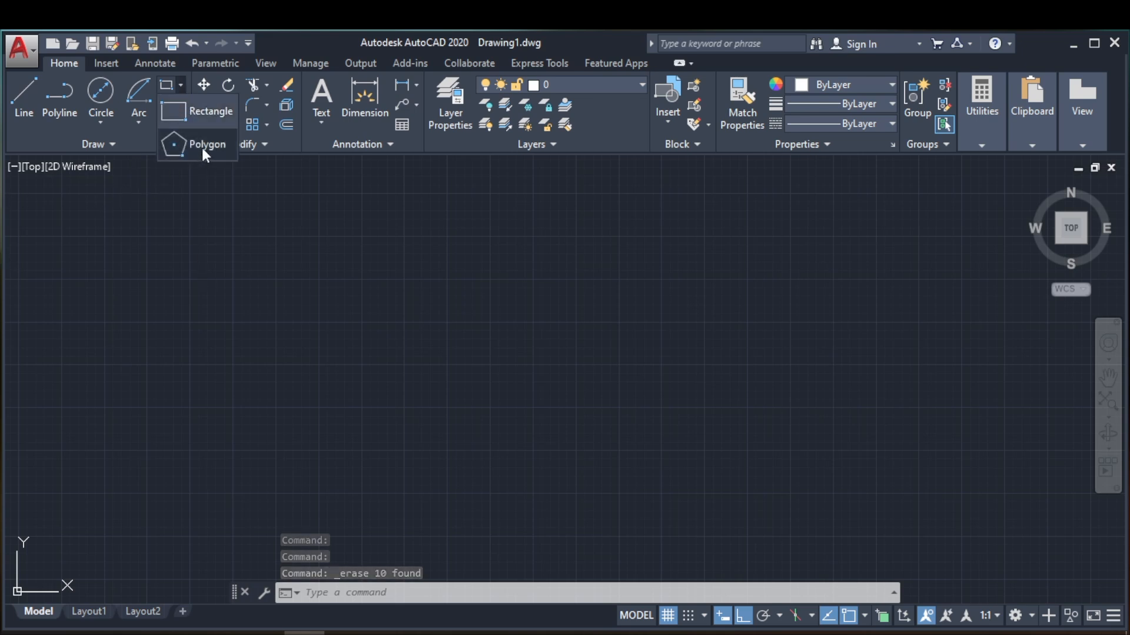
{"action": "left_click", "coordinate": [203, 147]}
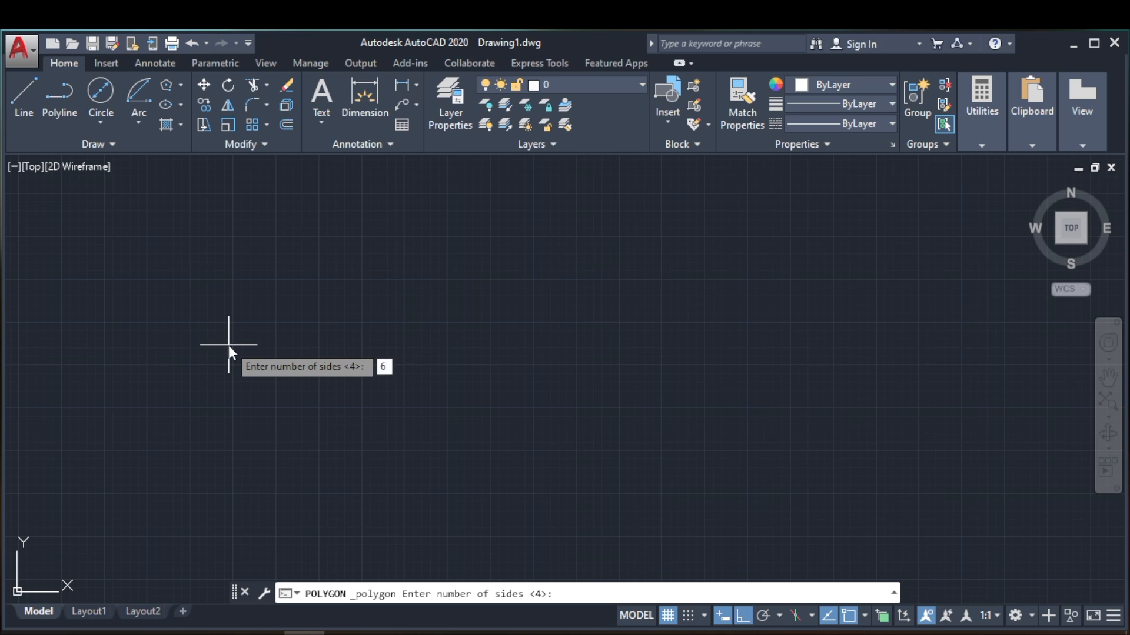
{"action": "key", "text": "Return"}
{"action": "left_click", "coordinate": [226, 342]}
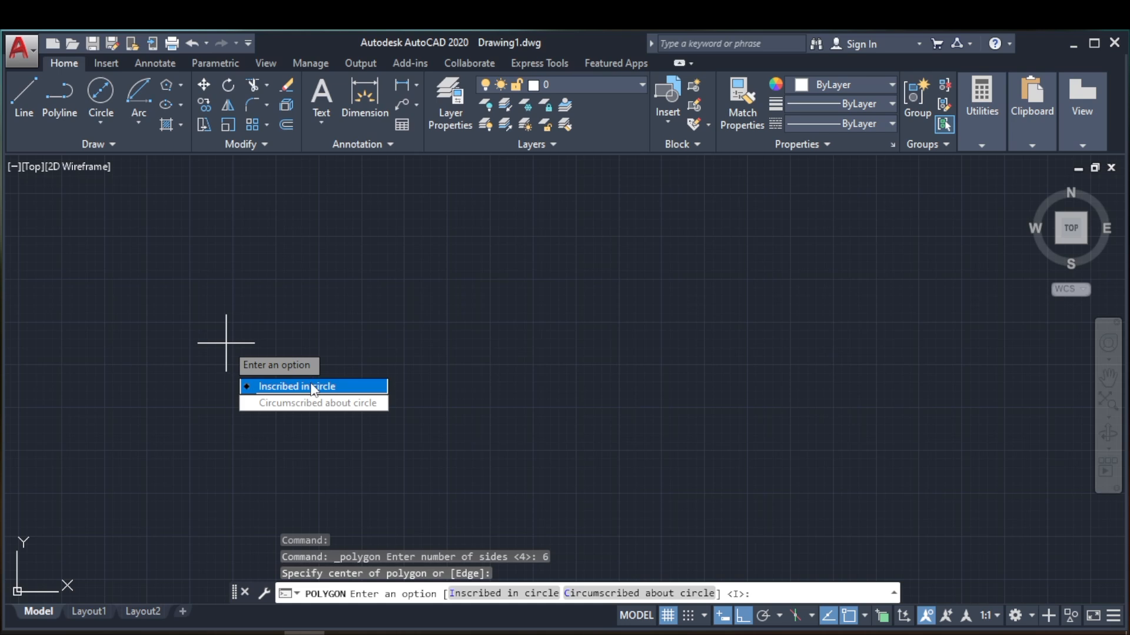
{"action": "left_click", "coordinate": [289, 387]}
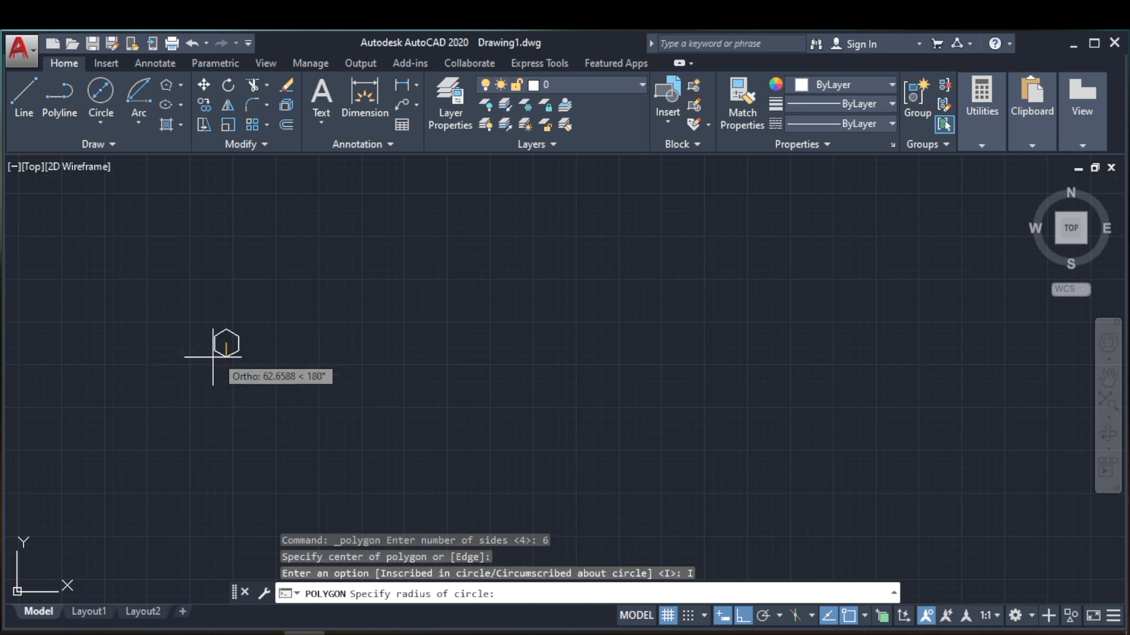
{"action": "left_click", "coordinate": [181, 421]}
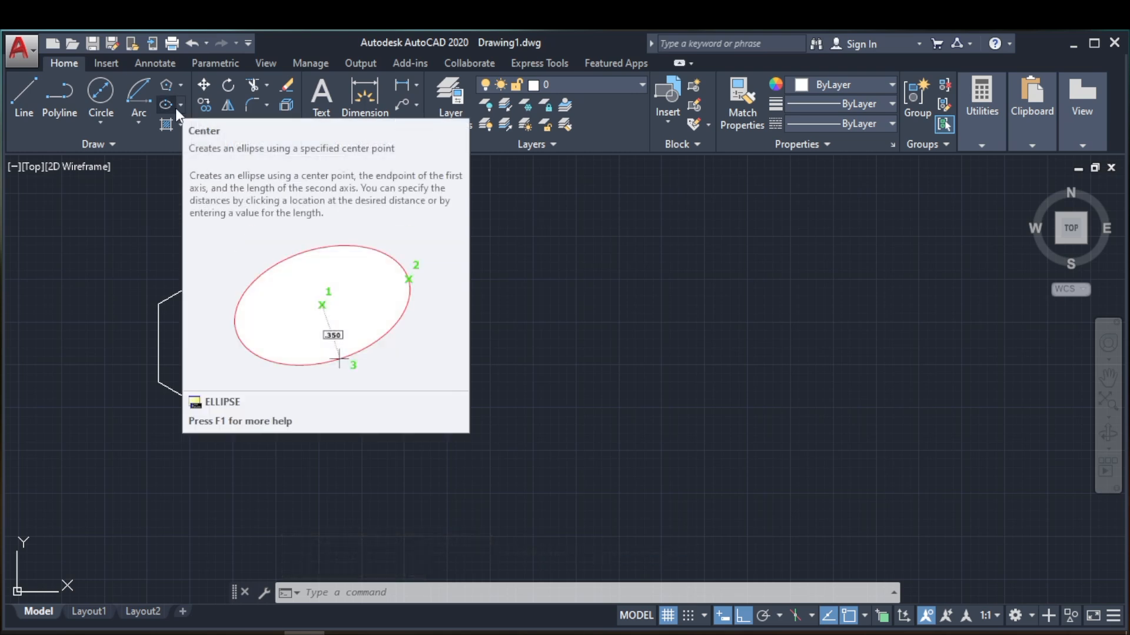
Step: Draw a wide horizontal ellipse from its center to the right of the hexagon, overlapping the hexagon's right side
{"action": "left_click", "coordinate": [175, 109]}
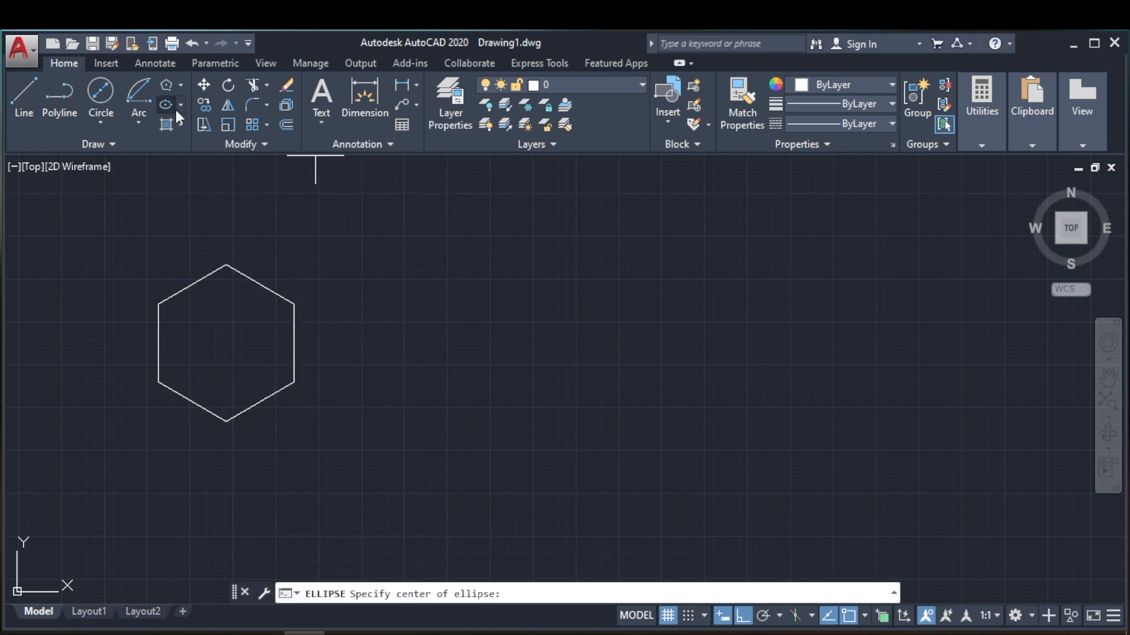
{"action": "left_click", "coordinate": [406, 318]}
{"action": "left_click", "coordinate": [595, 322]}
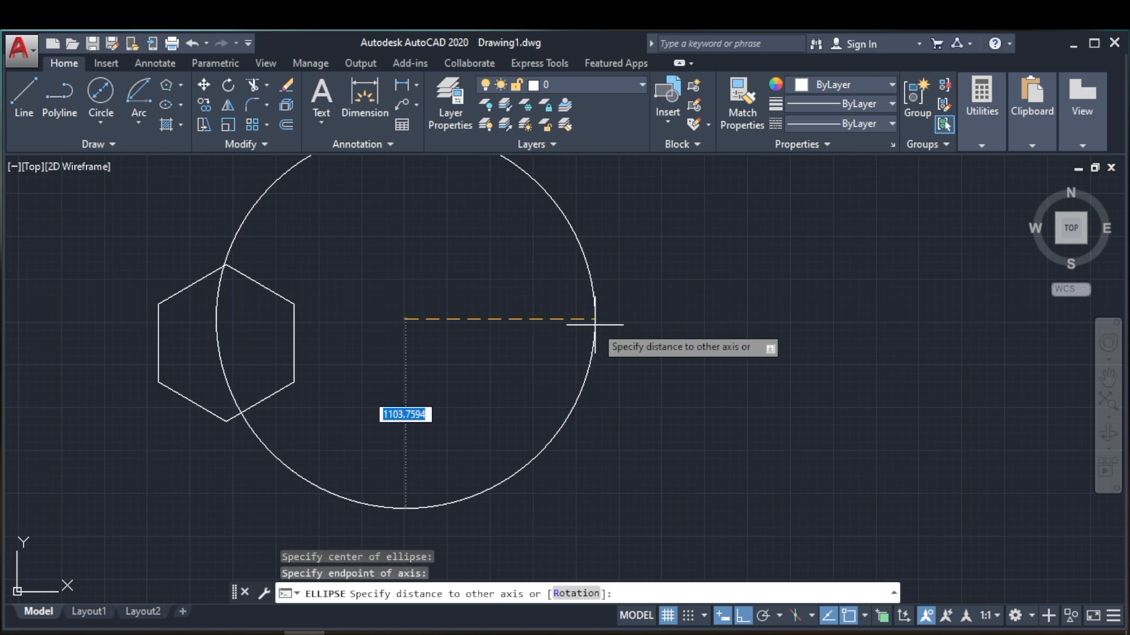
{"action": "left_click", "coordinate": [474, 347]}
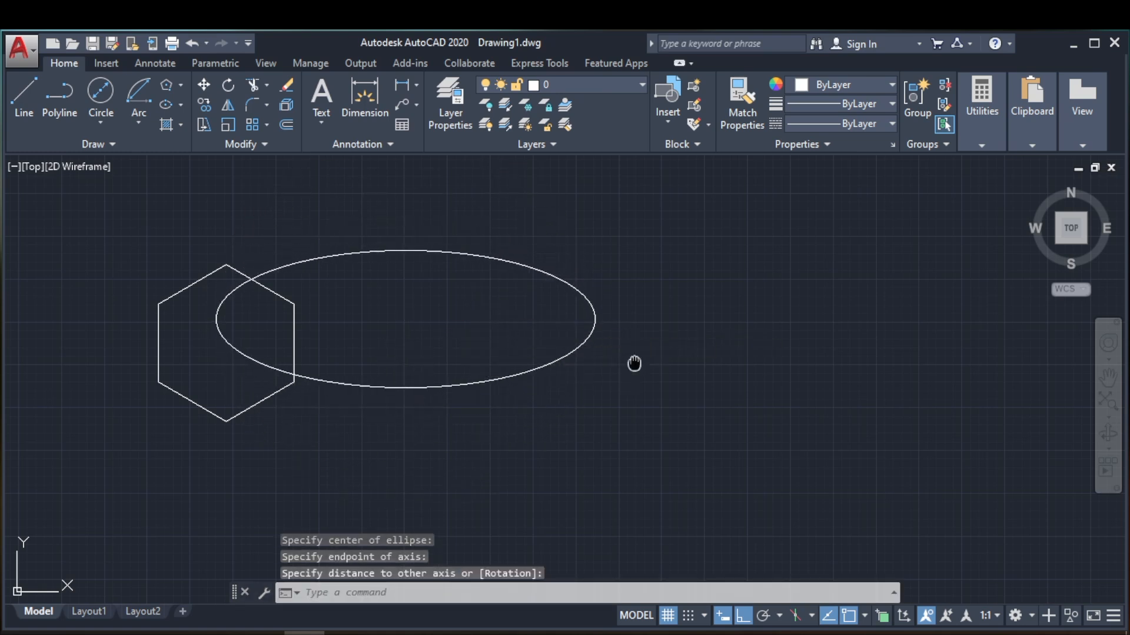
Step: Draw a small 3-point arc to the upper right of the ellipse, open toward the bottom
{"action": "middle_click_drag", "start_coordinate": [634, 363], "coordinate": [573, 362]}
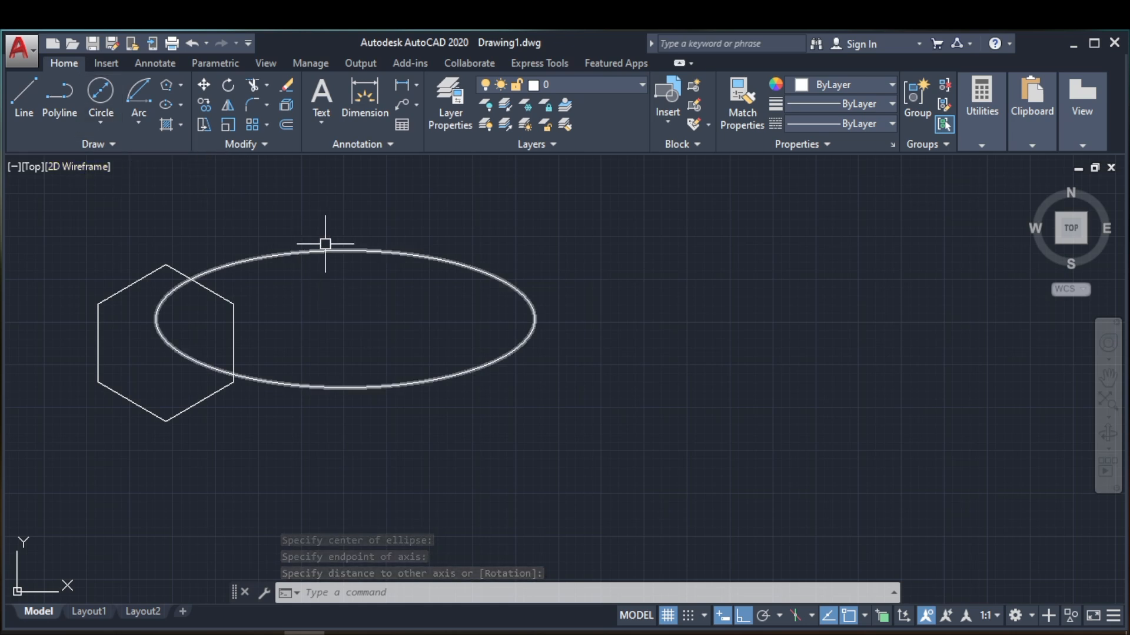
{"action": "left_click", "coordinate": [140, 123]}
{"action": "left_click", "coordinate": [152, 147]}
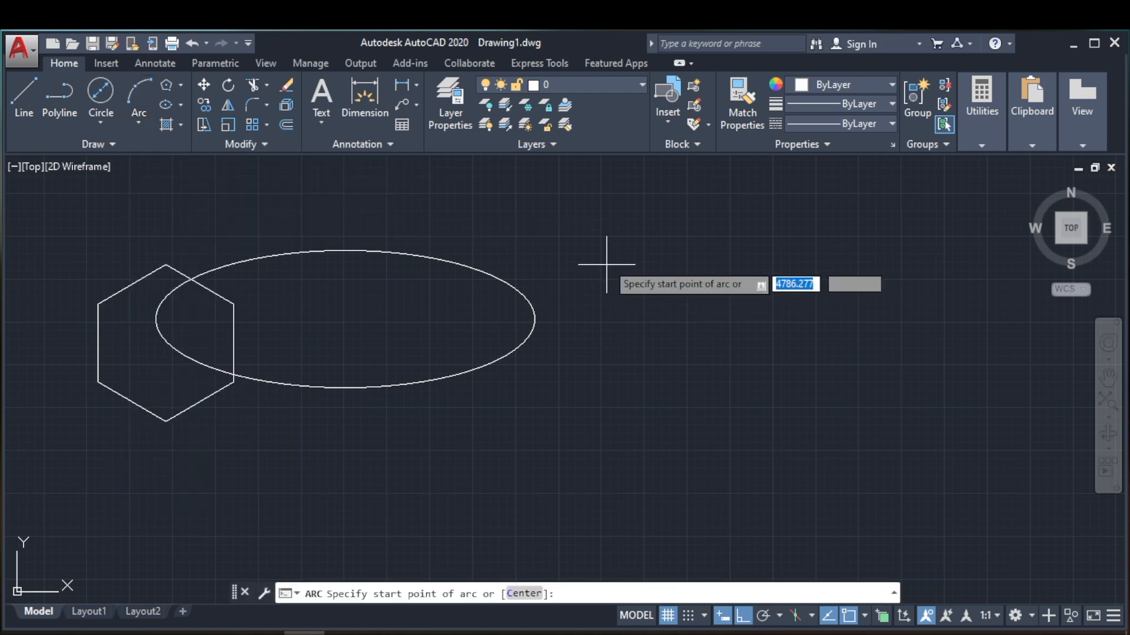
{"action": "left_click", "coordinate": [741, 252]}
{"action": "left_click", "coordinate": [684, 272]}
{"action": "left_click", "coordinate": [684, 272]}
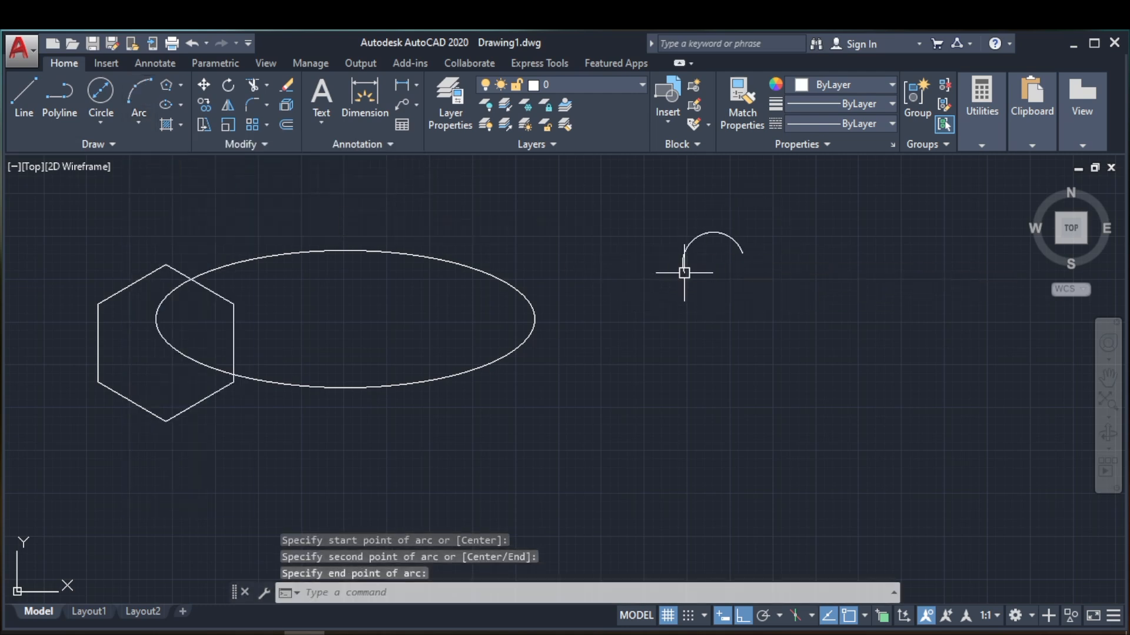
Step: Draw a rectangle with the Rectangle command below the small arc, to the right of the ellipse
{"action": "left_click", "coordinate": [178, 84]}
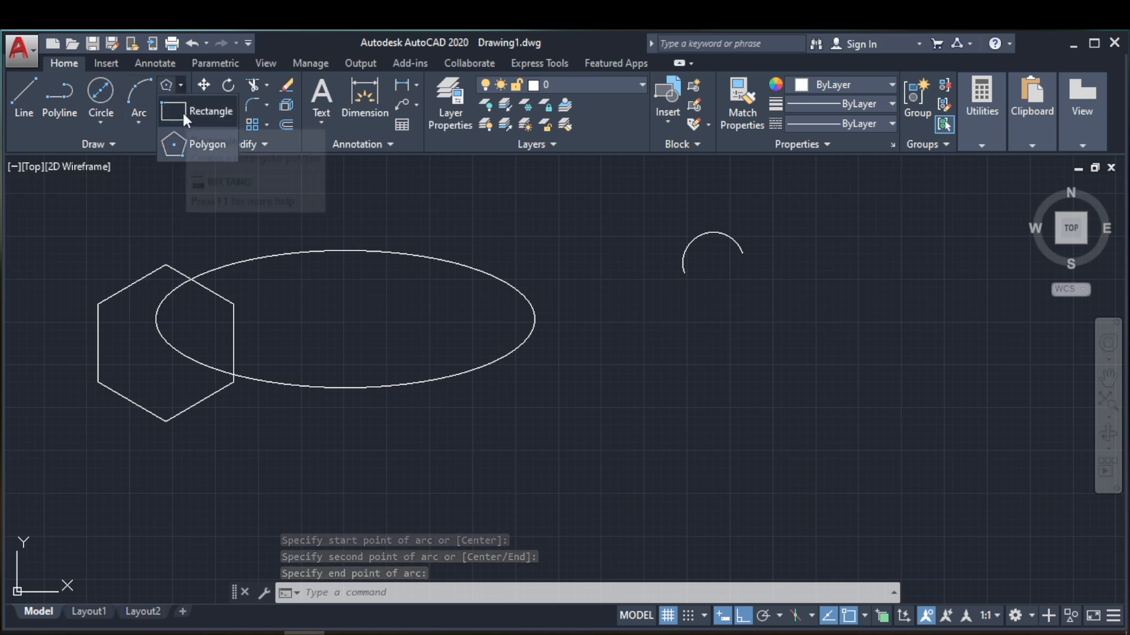
{"action": "left_click", "coordinate": [182, 113]}
{"action": "left_click", "coordinate": [761, 362]}
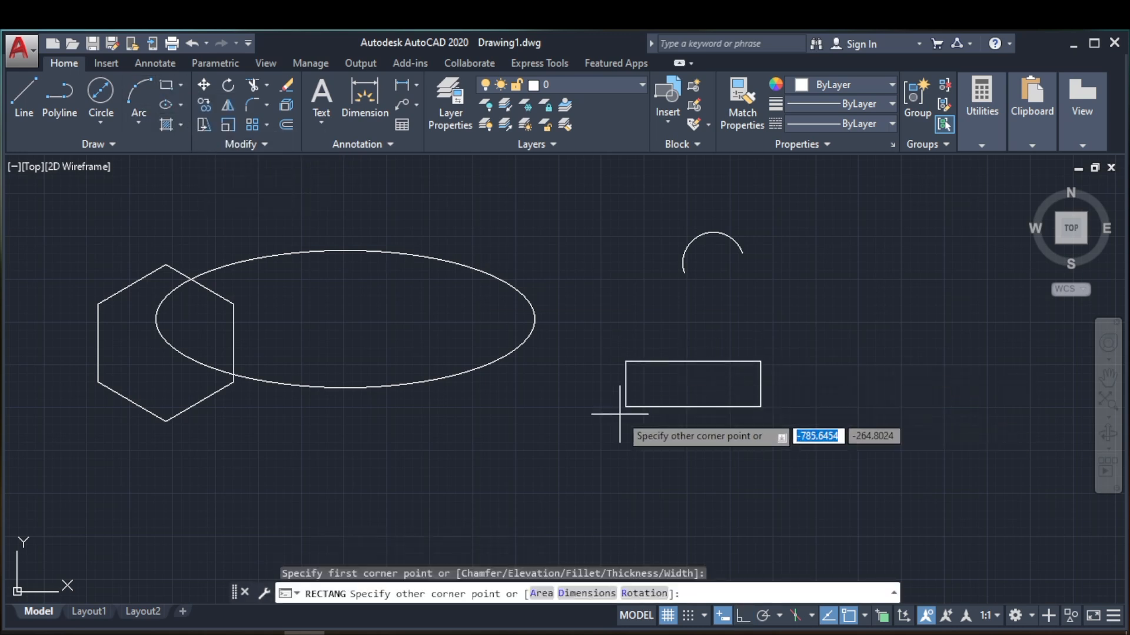
{"action": "left_click", "coordinate": [609, 444]}
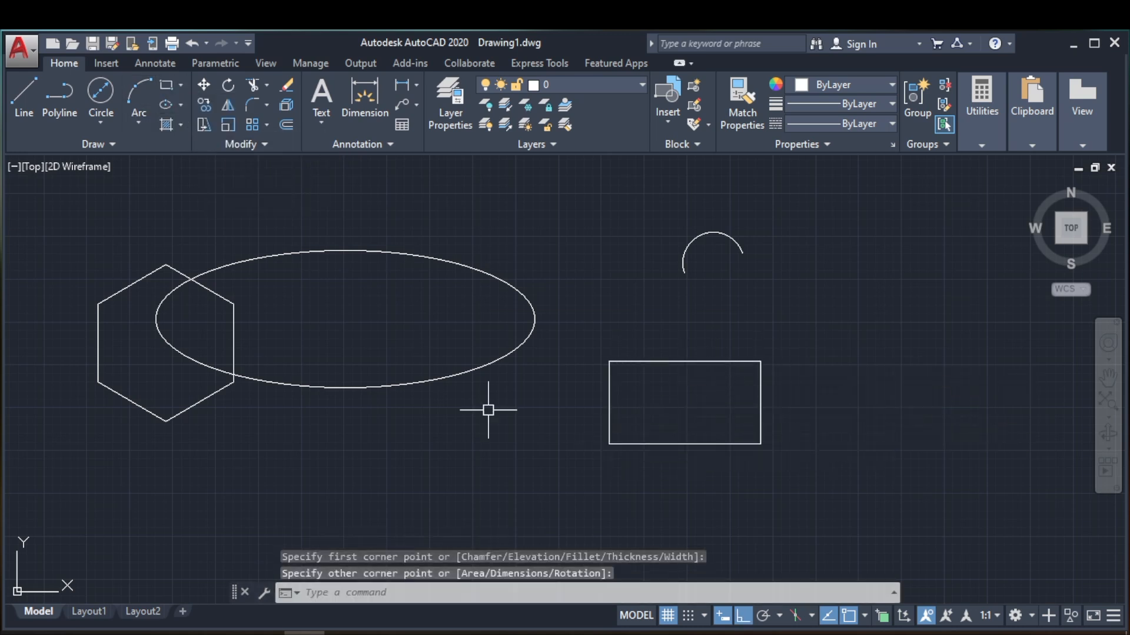
Step: Fill the rectangle, the ellipse, the hexagon and their overlap with a Solid hatch in Red
{"action": "left_click", "coordinate": [166, 125]}
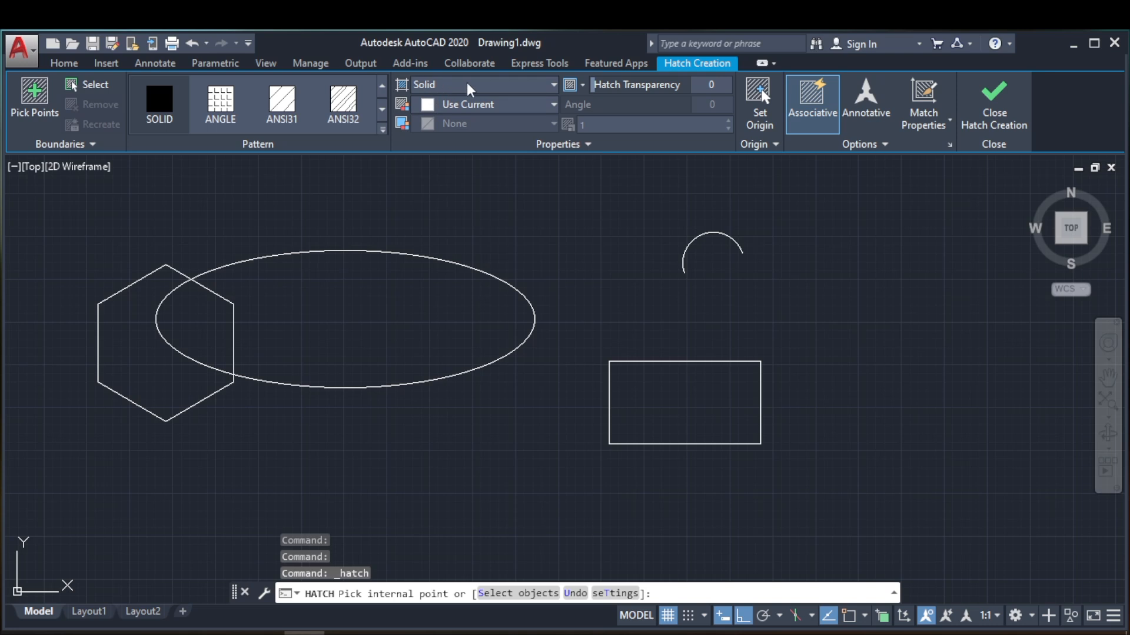
{"action": "left_click", "coordinate": [530, 85]}
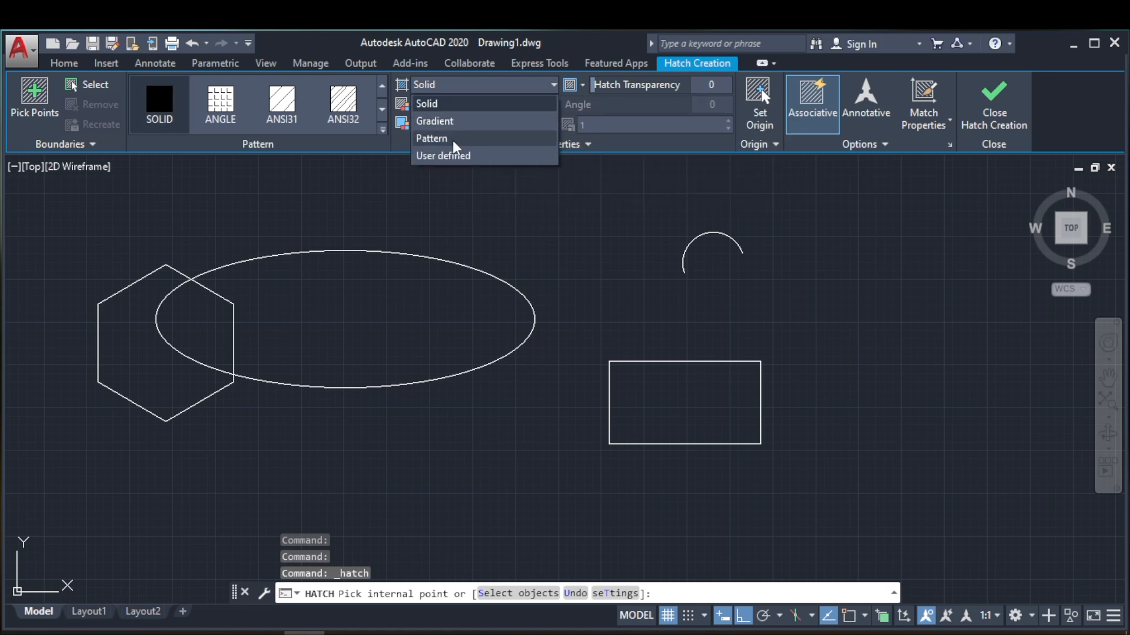
{"action": "left_click", "coordinate": [443, 105]}
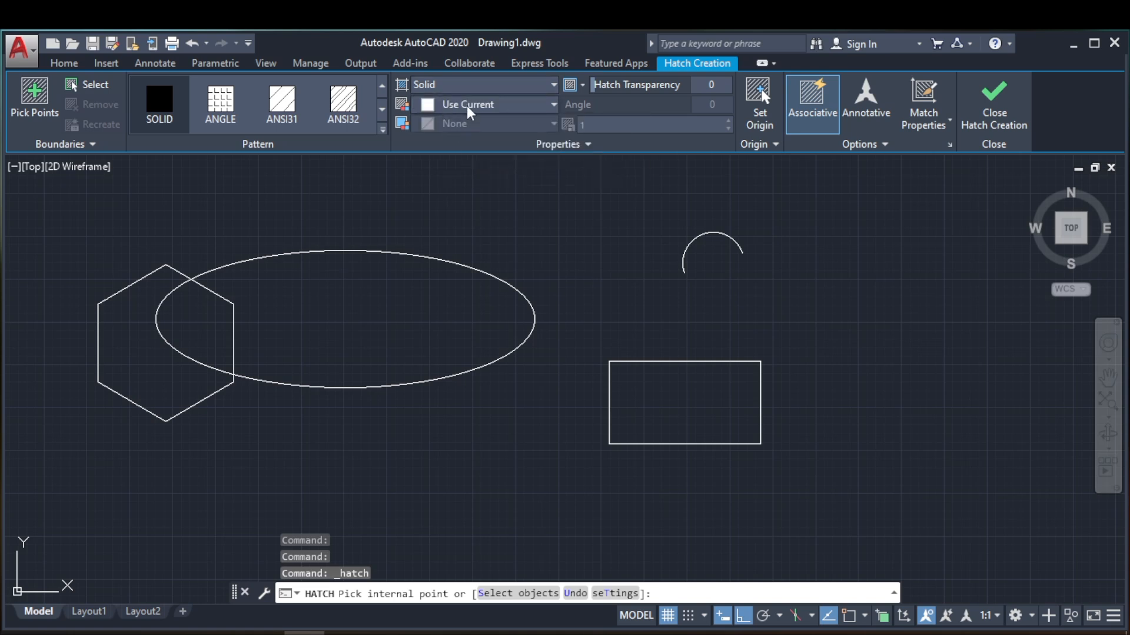
{"action": "left_click", "coordinate": [467, 107]}
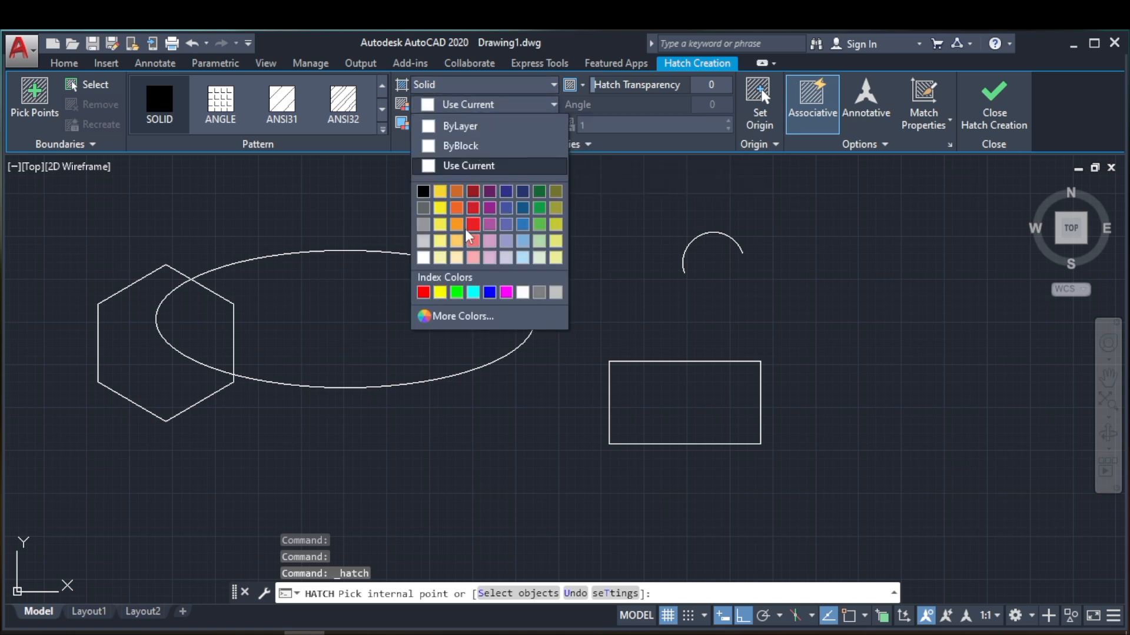
{"action": "left_click", "coordinate": [430, 298]}
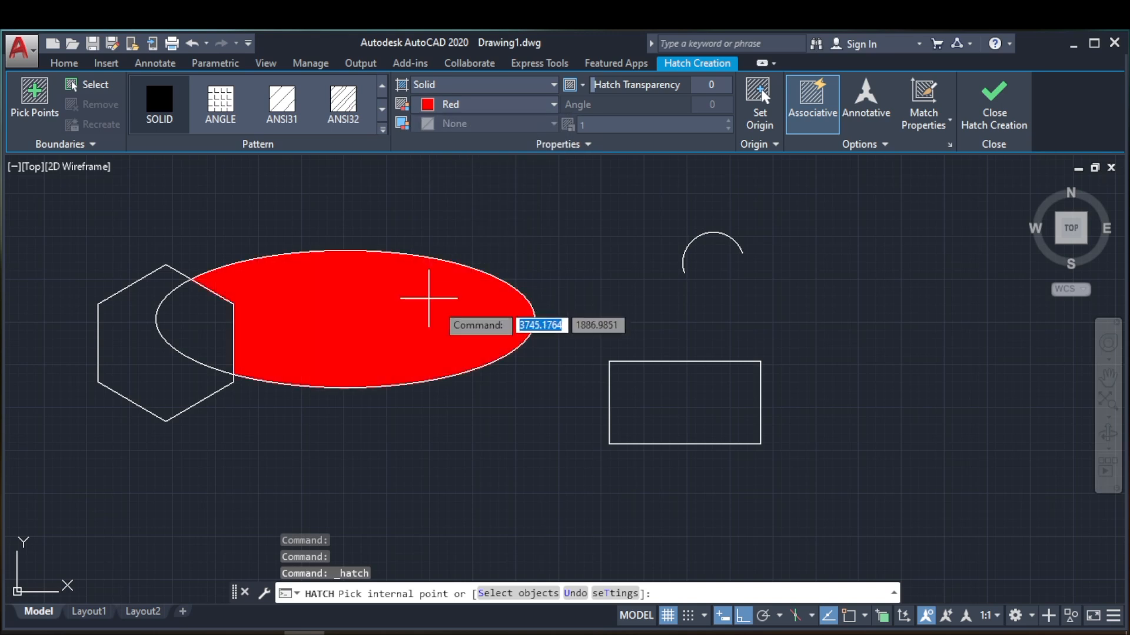
{"action": "left_click", "coordinate": [650, 411]}
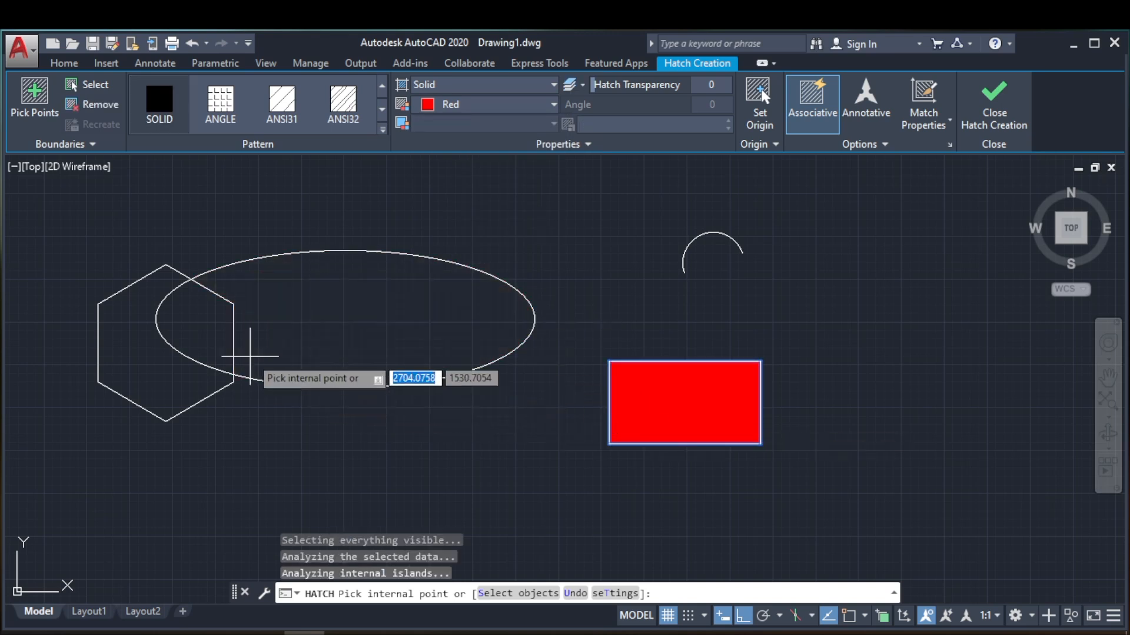
{"action": "left_click", "coordinate": [262, 343]}
{"action": "left_click", "coordinate": [148, 362]}
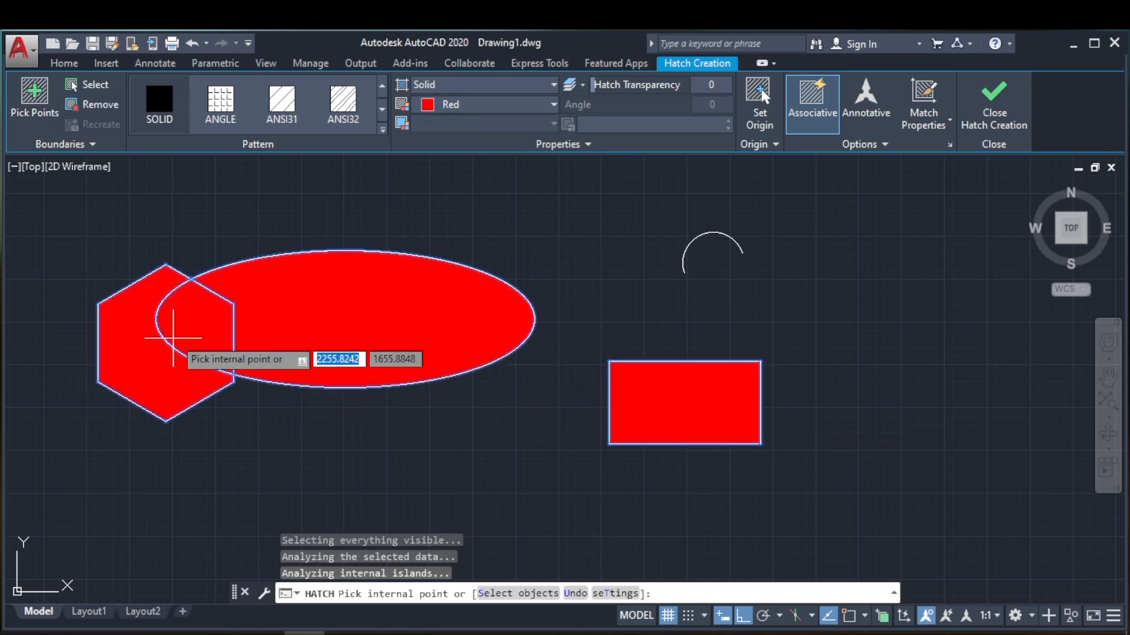
{"action": "left_click", "coordinate": [200, 327]}
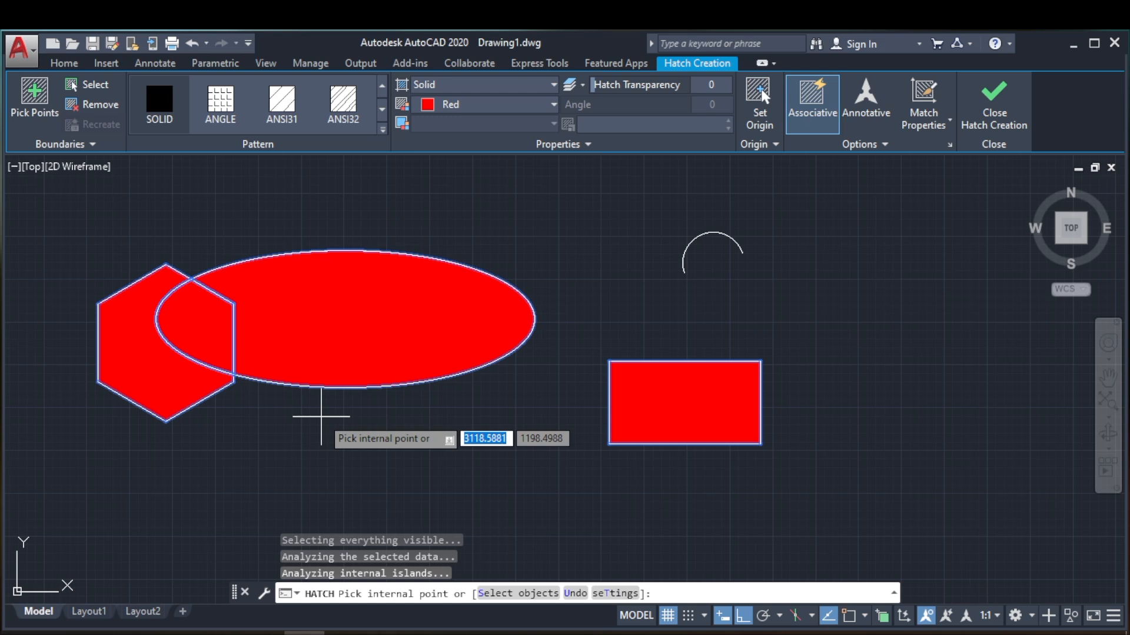
{"action": "key", "text": "Return"}
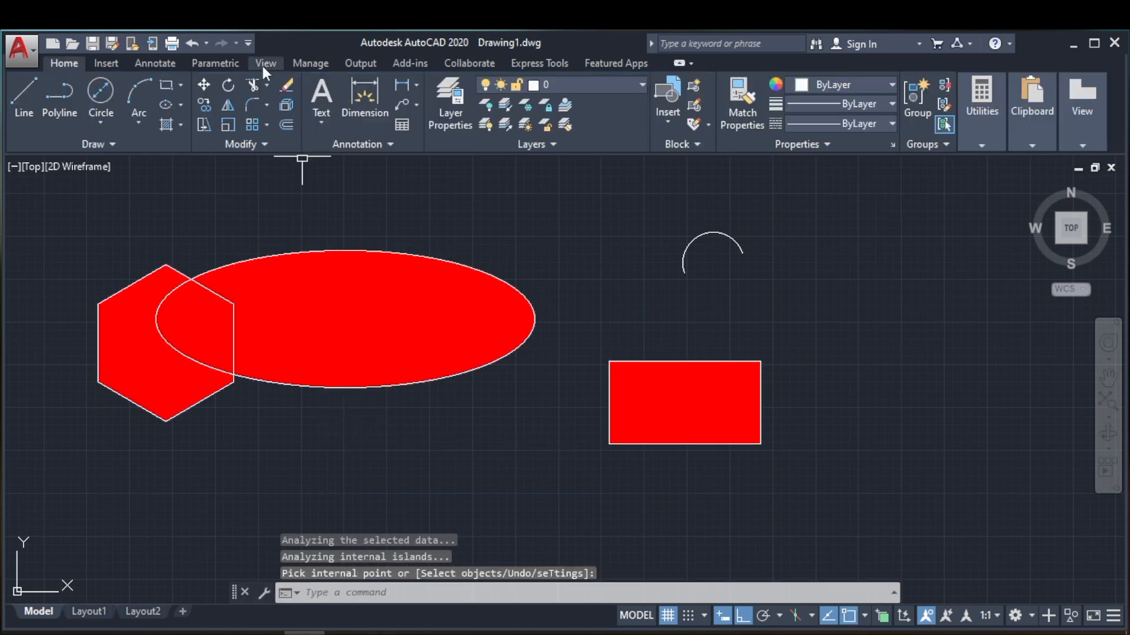
Step: Draw a small Center, Diameter circle just below the red ellipse, between the hexagon and the rectangle
{"action": "left_click", "coordinate": [104, 94]}
{"action": "left_click", "coordinate": [436, 413]}
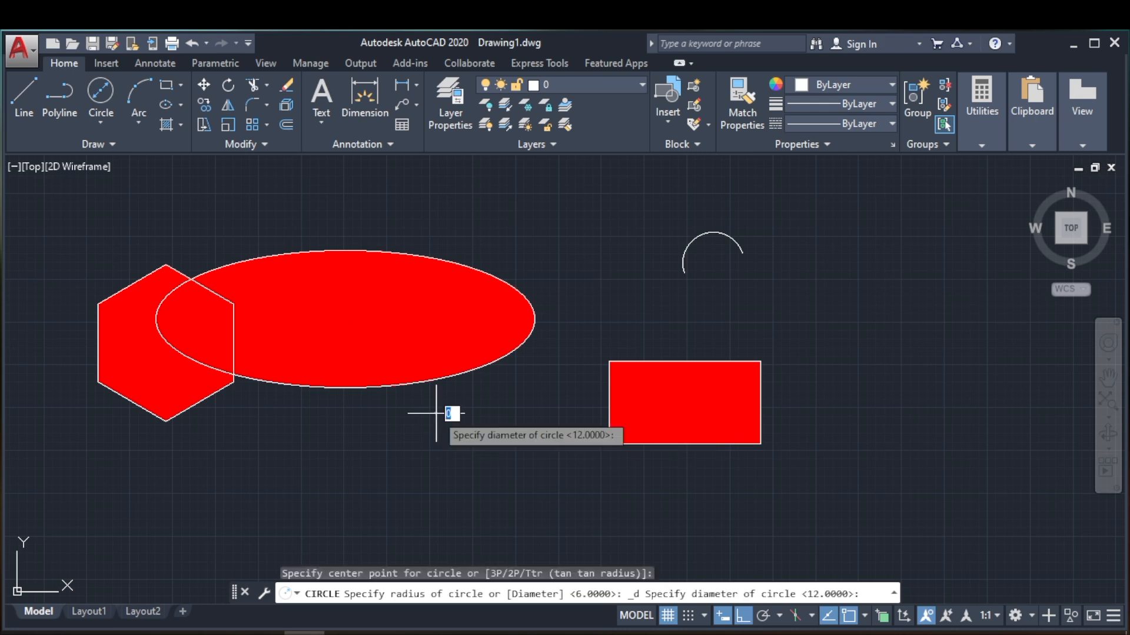
{"action": "left_click", "coordinate": [401, 442]}
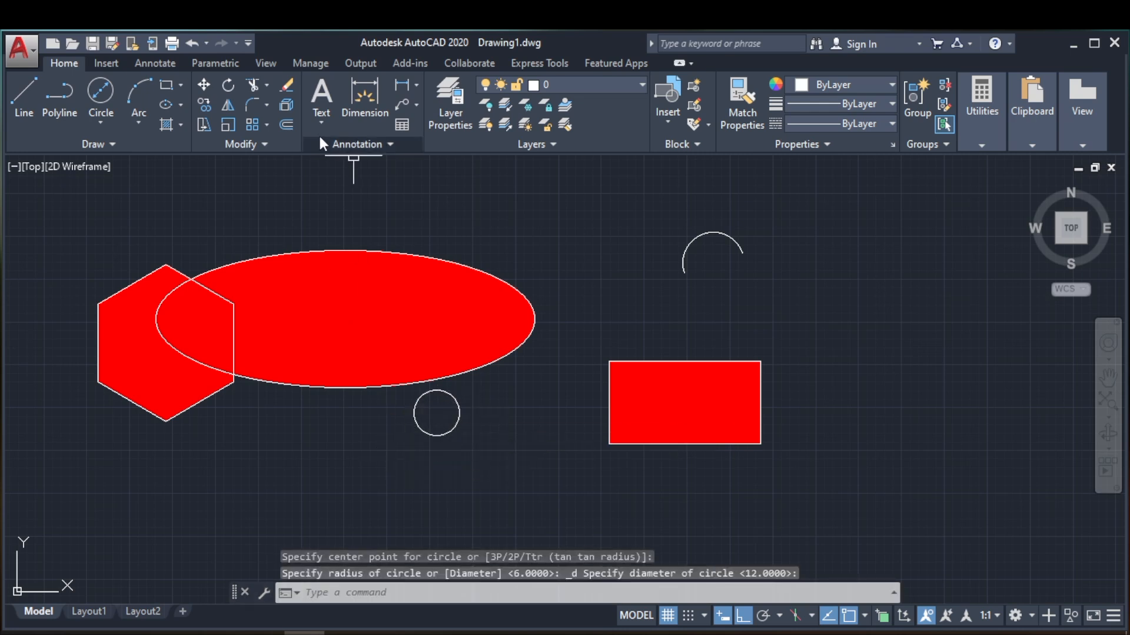
Step: Fill the small circle below the ellipse with a Gradient hatch, GR_LINEAR from Blue to Yellow
{"action": "left_click", "coordinate": [164, 123]}
{"action": "left_click", "coordinate": [472, 85]}
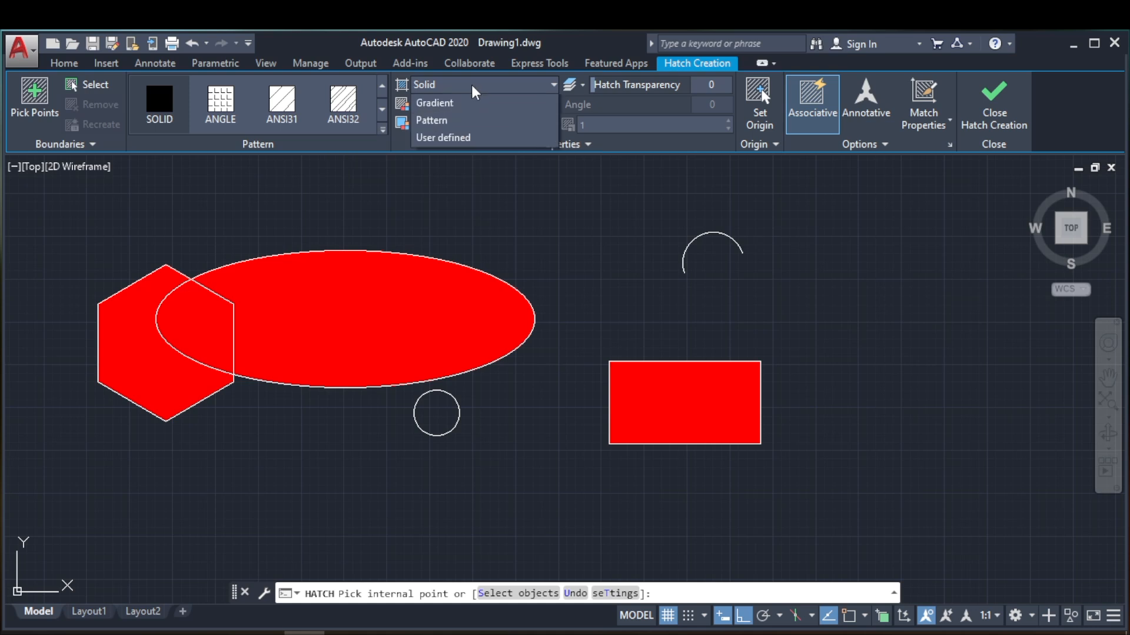
{"action": "left_click", "coordinate": [467, 118]}
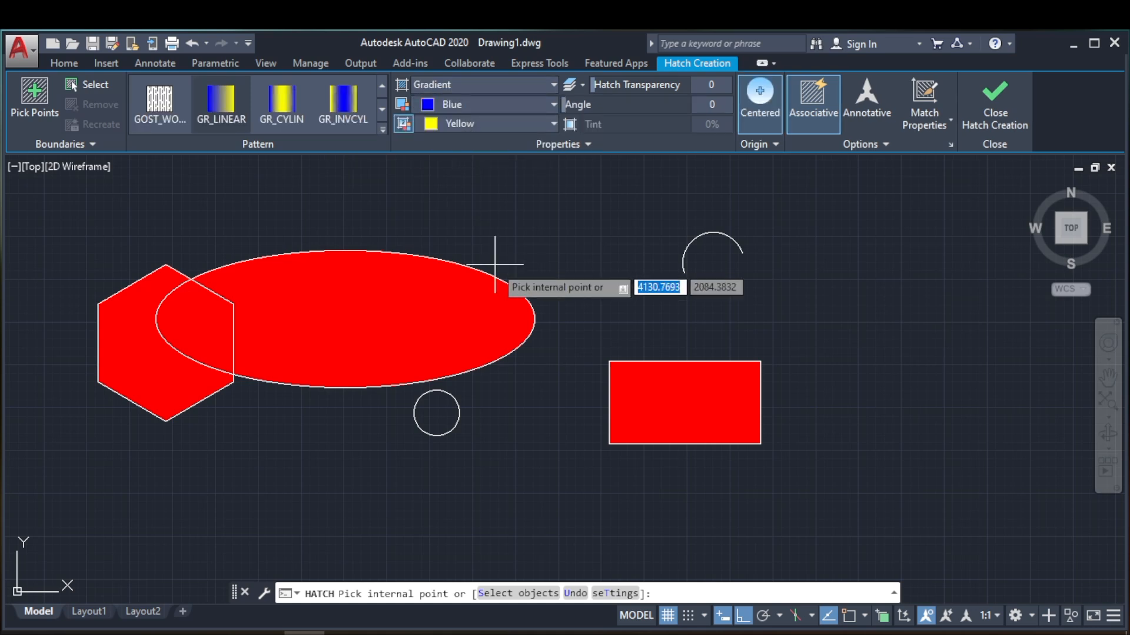
{"action": "left_click", "coordinate": [428, 417]}
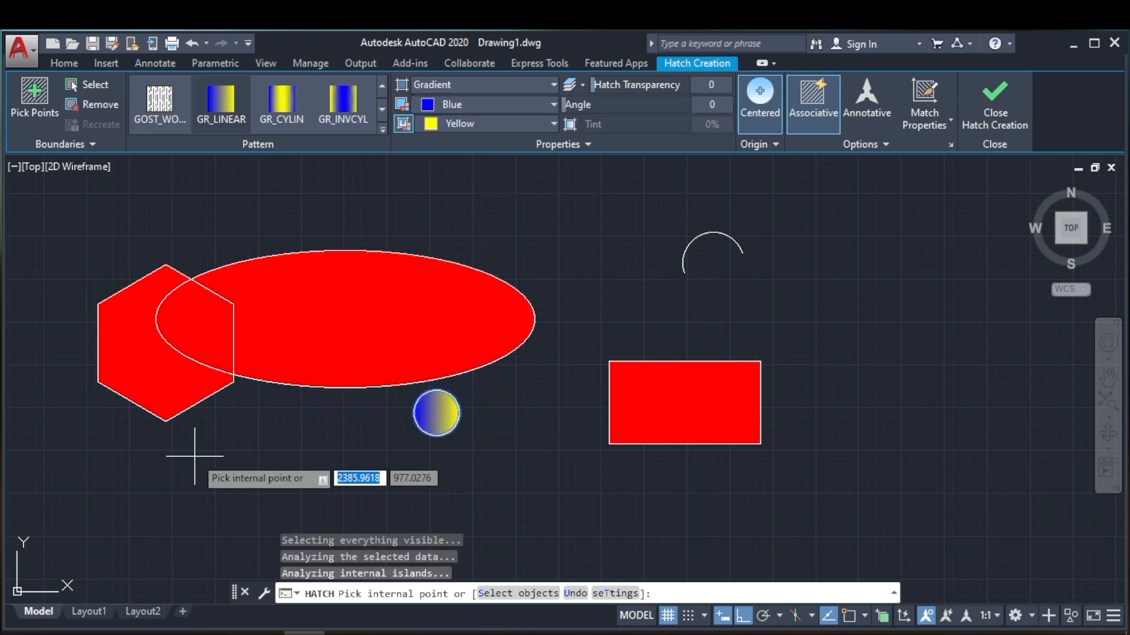
{"action": "key", "text": "Return"}
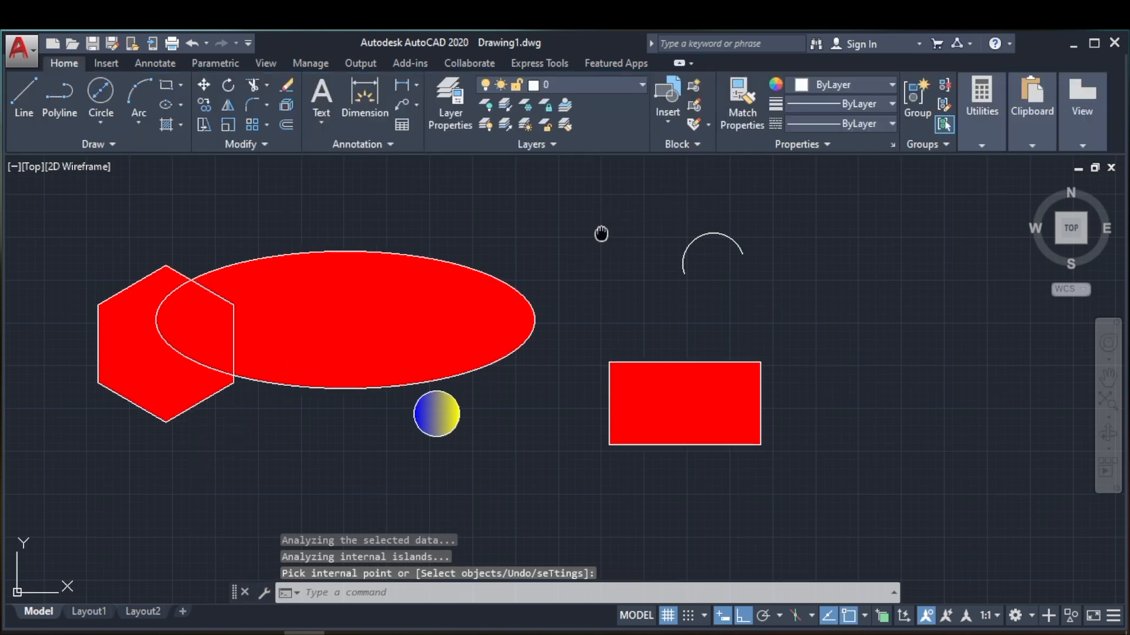
{"action": "middle_click_drag", "start_coordinate": [600, 232], "coordinate": [634, 249]}
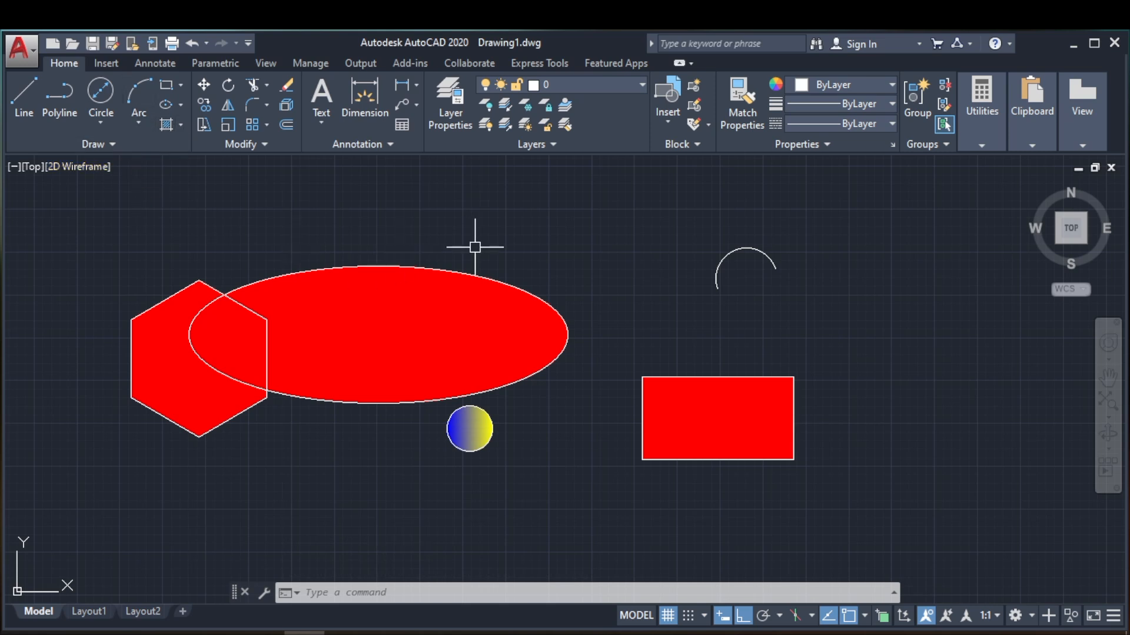
{"action": "middle_click_drag", "start_coordinate": [475, 248], "coordinate": [451, 255]}
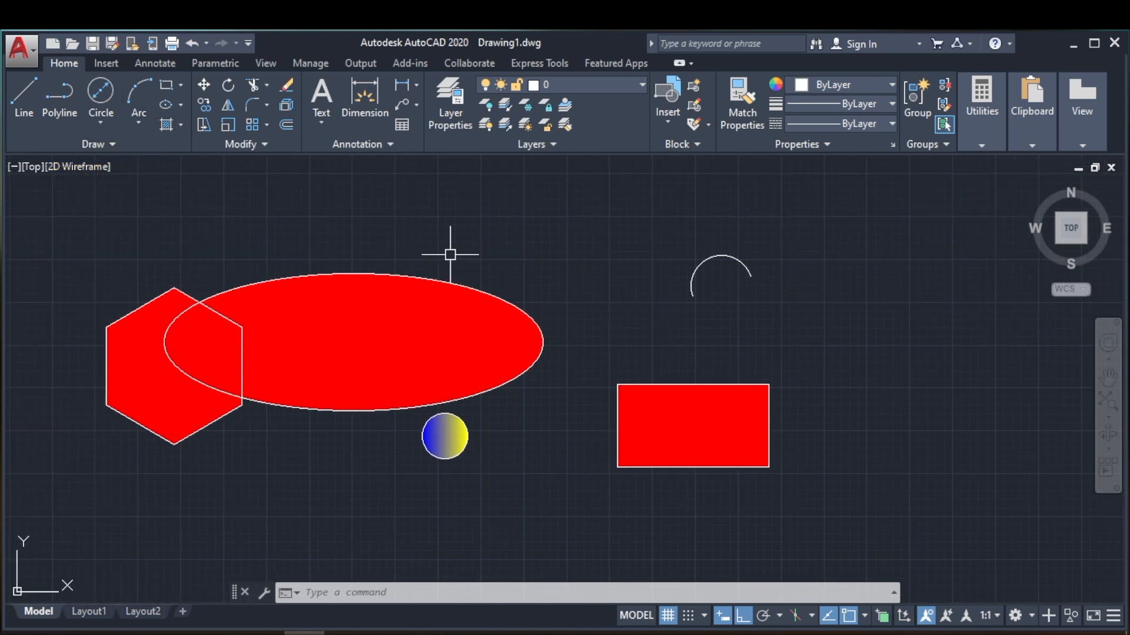